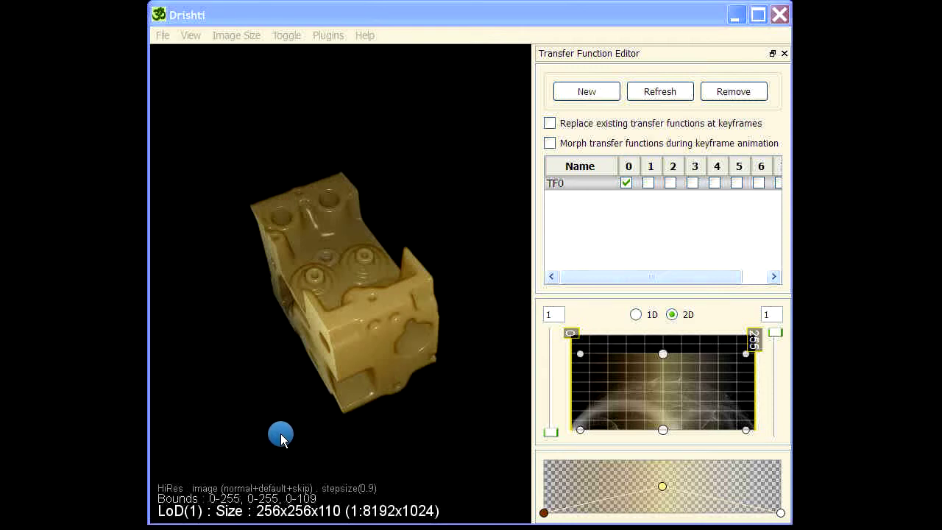
Rotate the engine block, reshape the 2D transfer function's three corners for a solid orange render, and hide the editor
drag(423, 435, 430, 261)
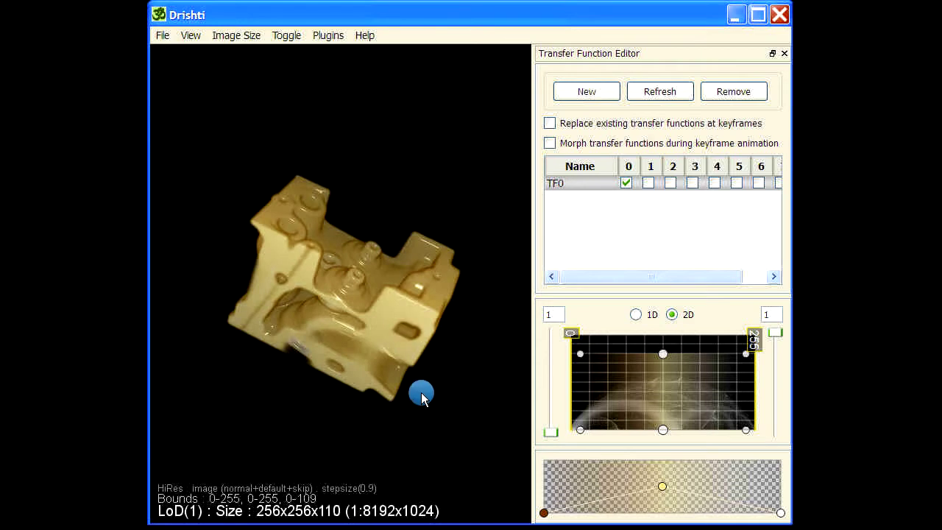
drag(389, 426, 611, 47)
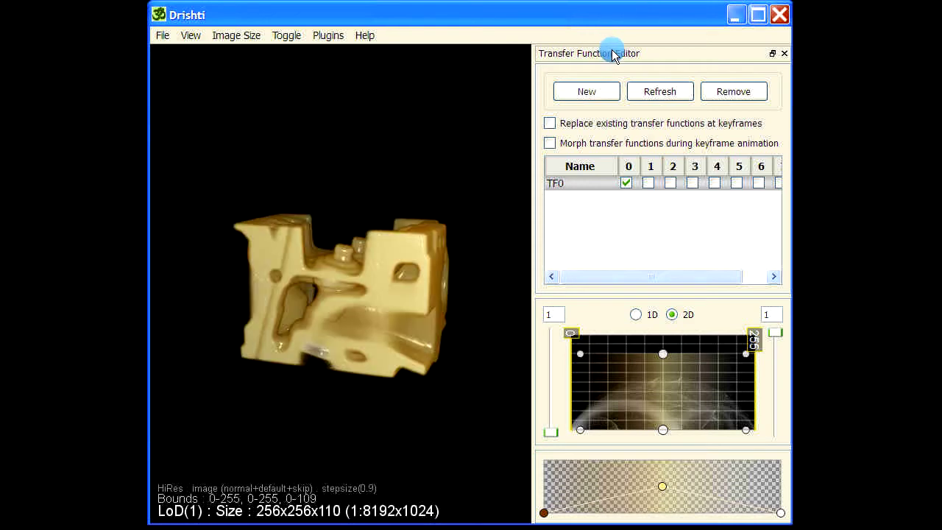
drag(581, 433, 606, 429)
drag(669, 358, 666, 340)
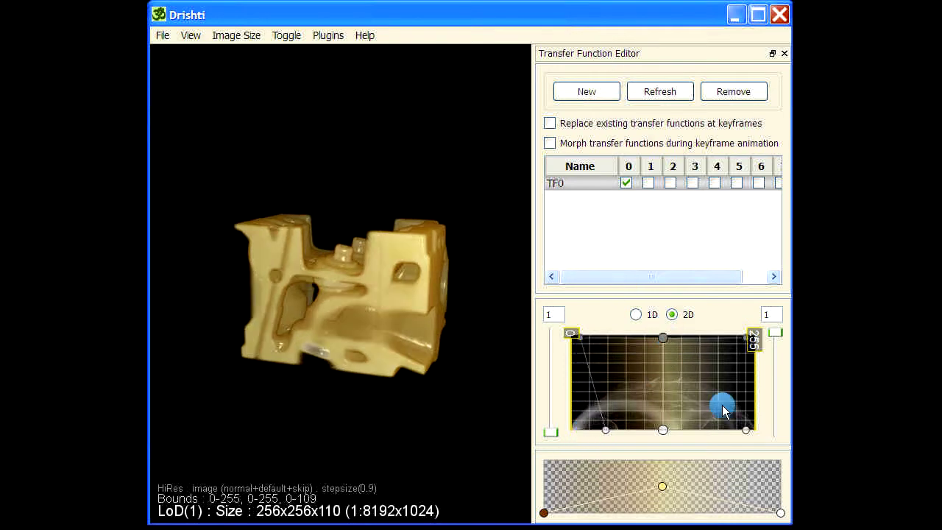
drag(748, 430, 780, 487)
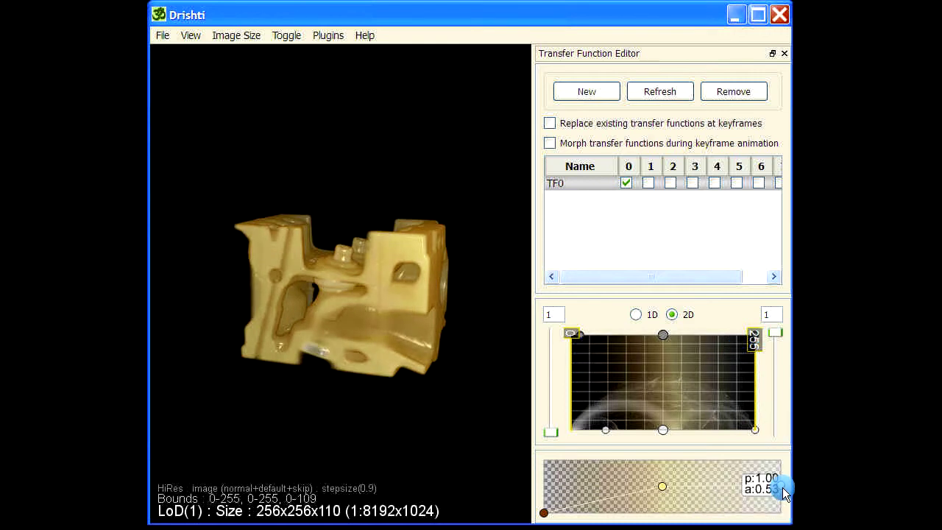
key(Escape)
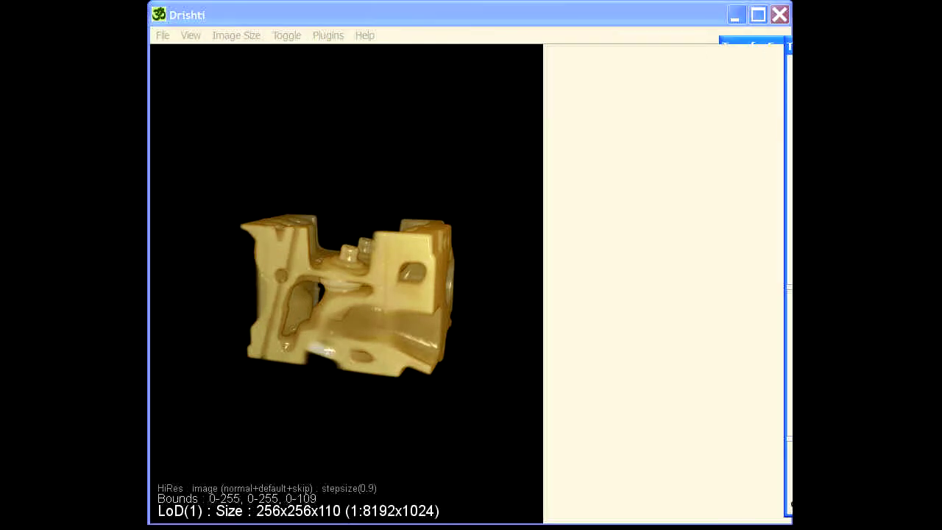
Orbit the engine block through several rotations until a different side faces the viewer
drag(509, 410, 602, 193)
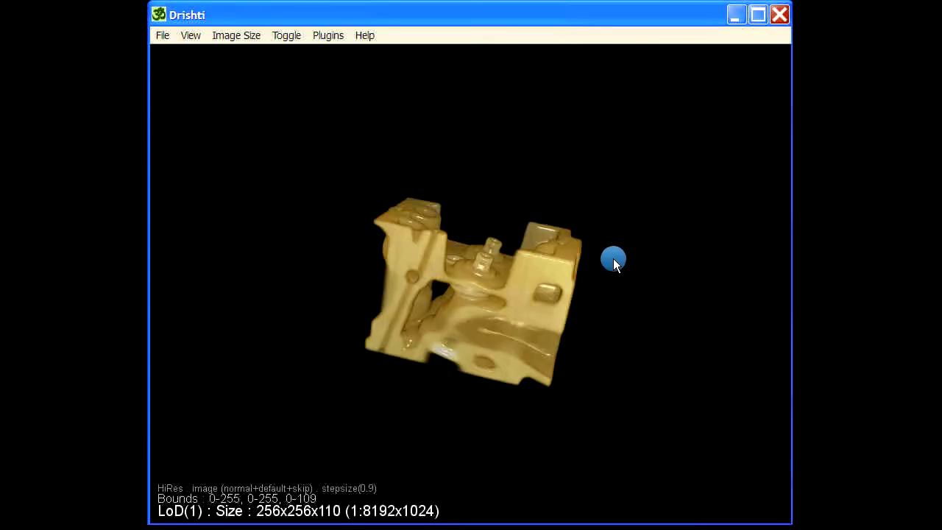
drag(405, 419, 508, 401)
drag(296, 395, 366, 236)
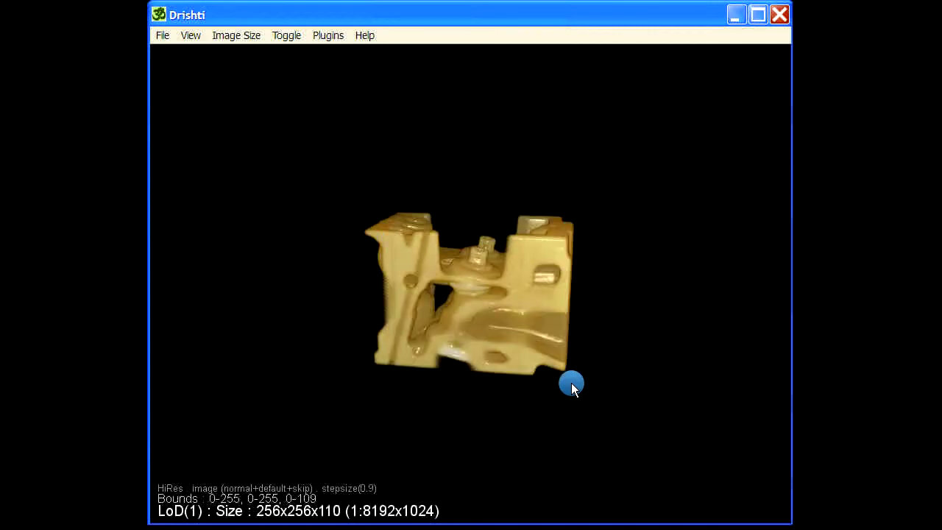
drag(631, 363, 652, 360)
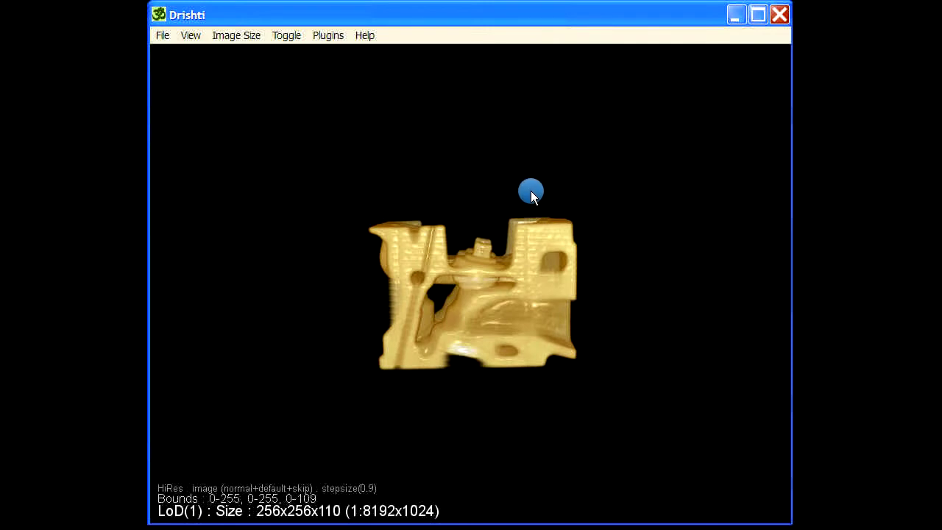
drag(338, 370, 623, 410)
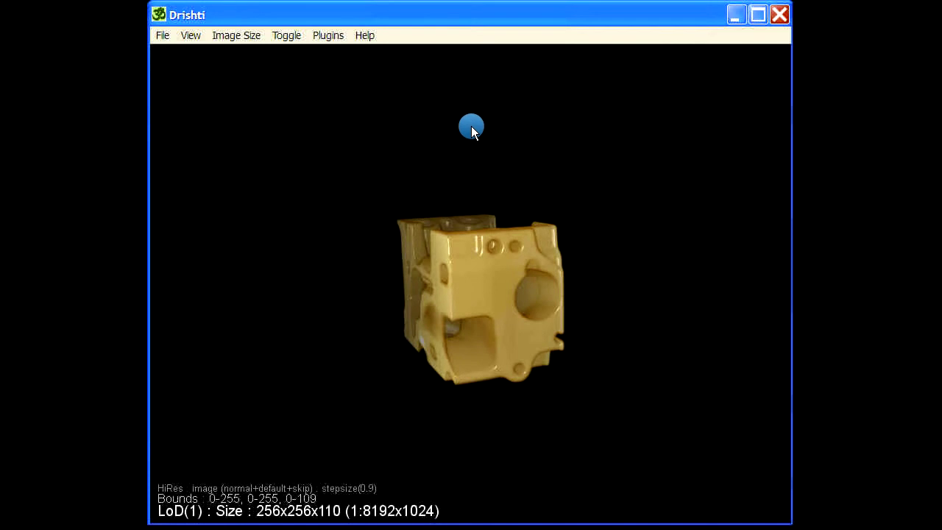
Bring up Command Help and find the scalebar command in the list
key(space)
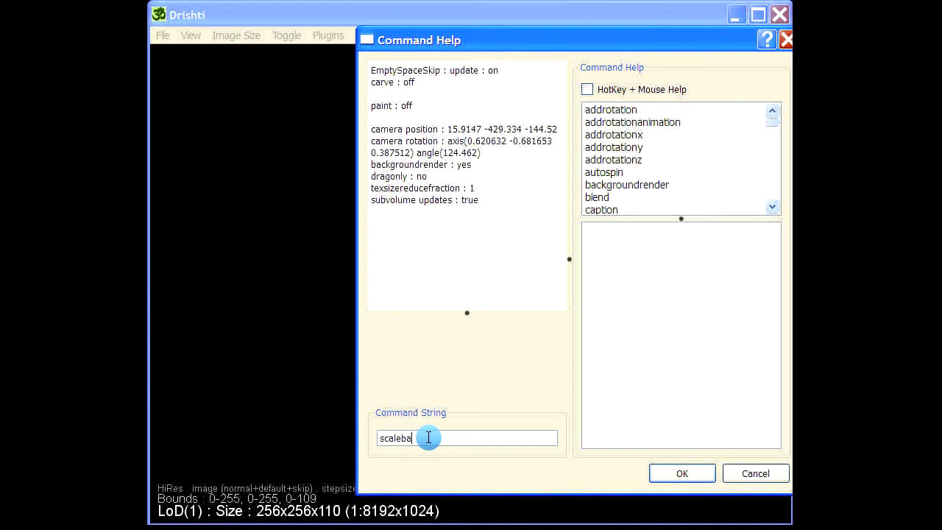
click(663, 146)
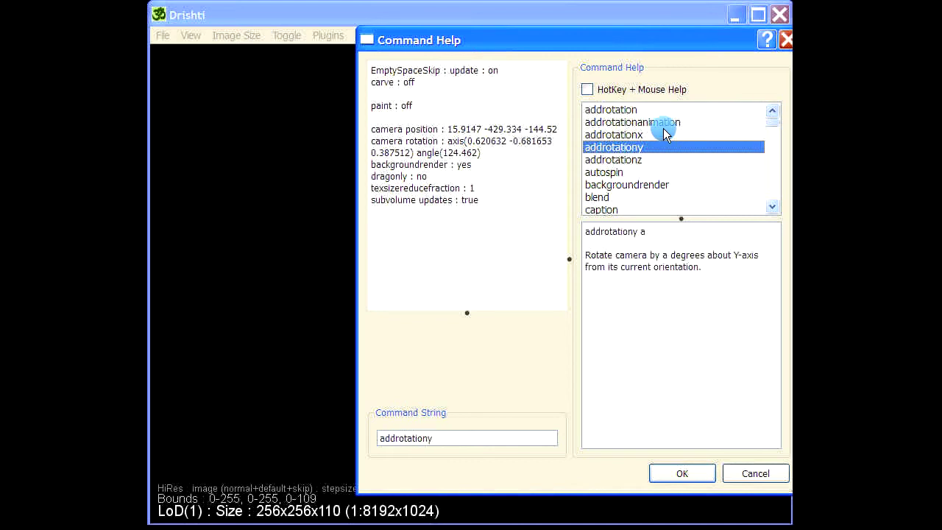
key(s)
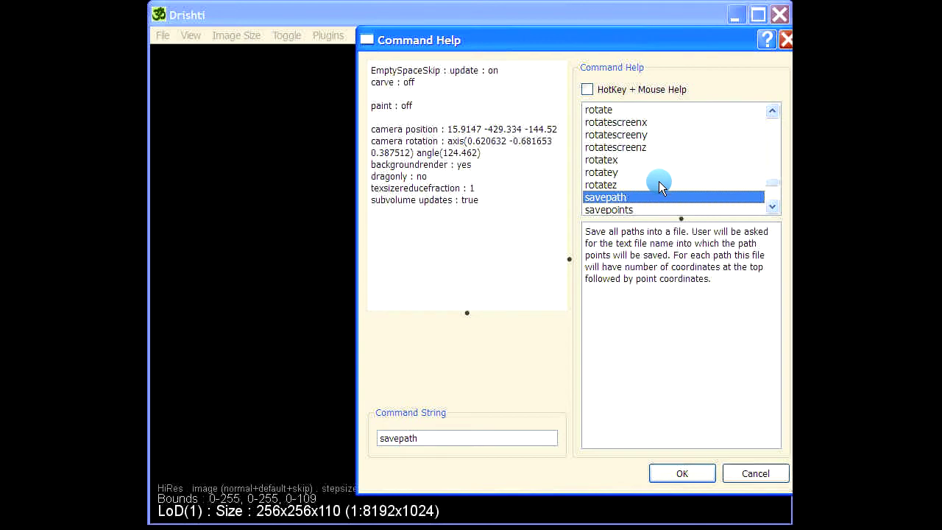
scroll(660, 187, down, 2)
key(s)
key(c)
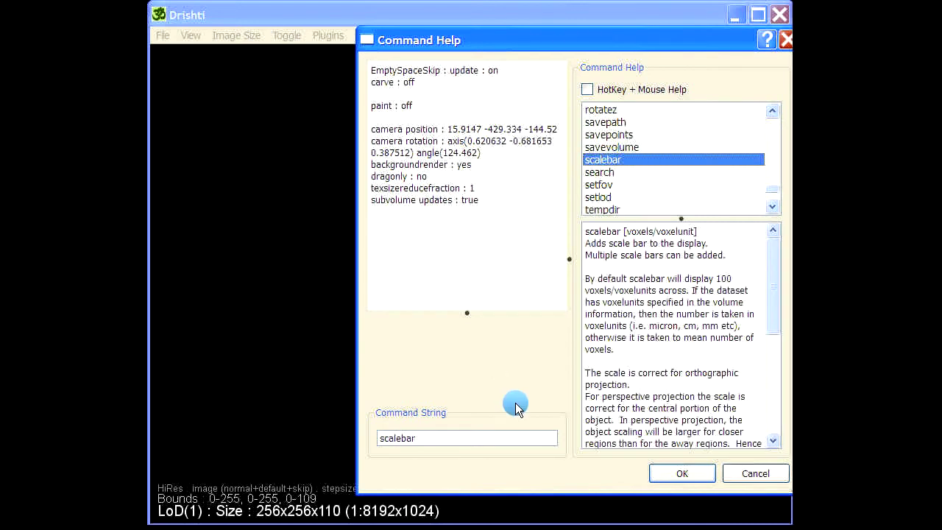
Run 'scalebar 100' and drag the 100 mm bar onto the engine block's upper middle
click(446, 440)
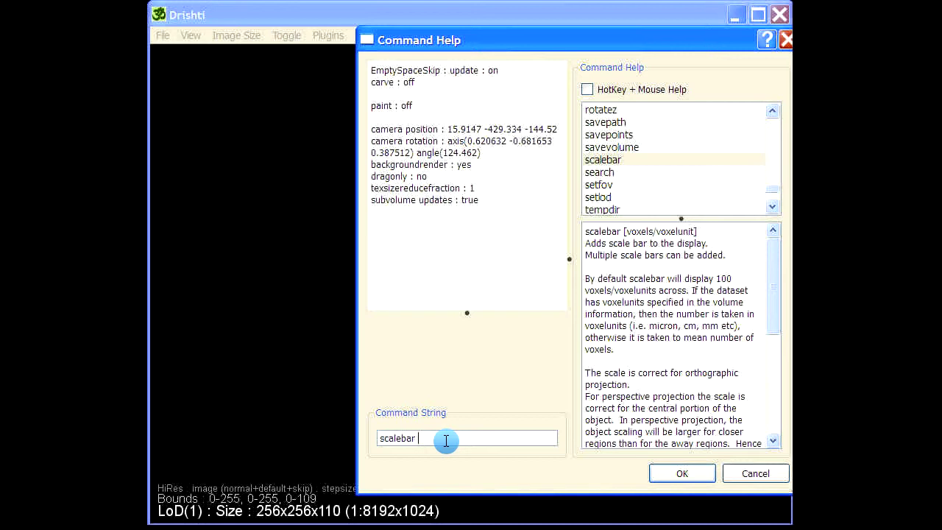
click(679, 475)
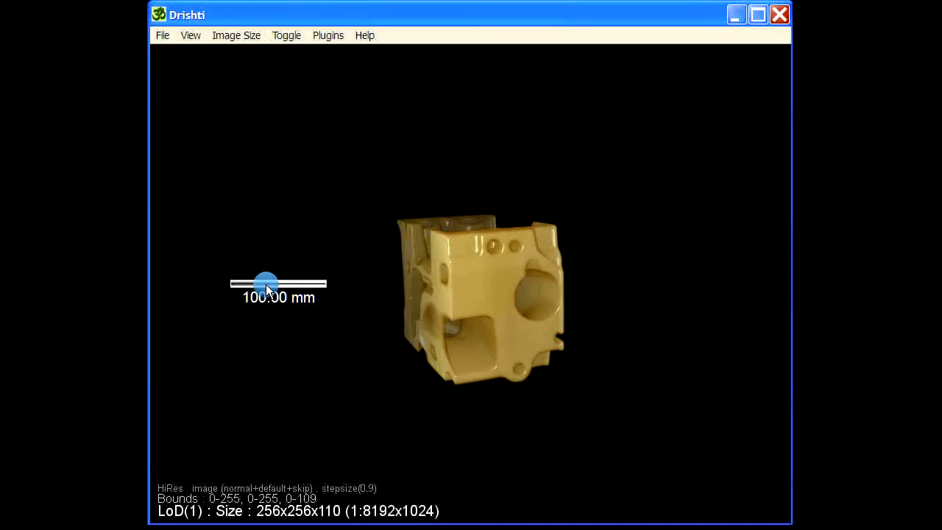
drag(354, 272, 446, 258)
drag(374, 362, 466, 346)
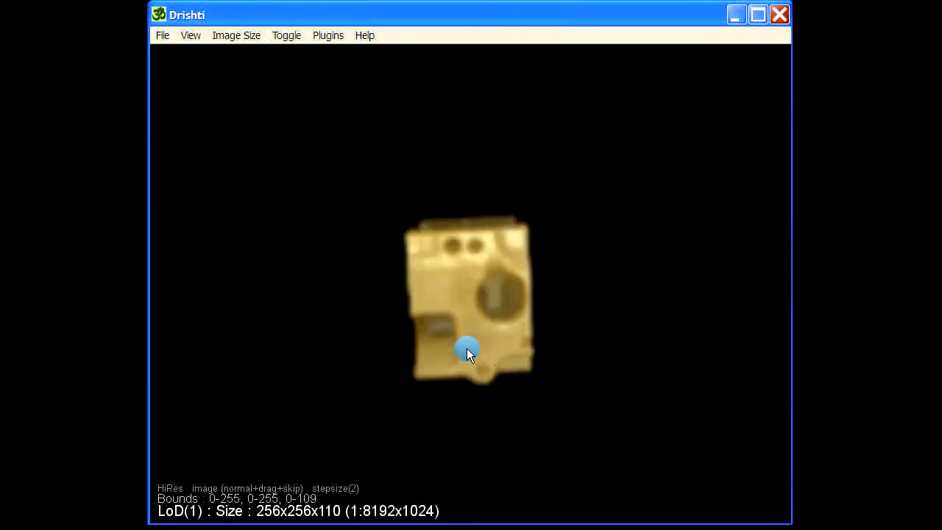
Show the Volume Information panel and turn the engine block to face front
click(193, 36)
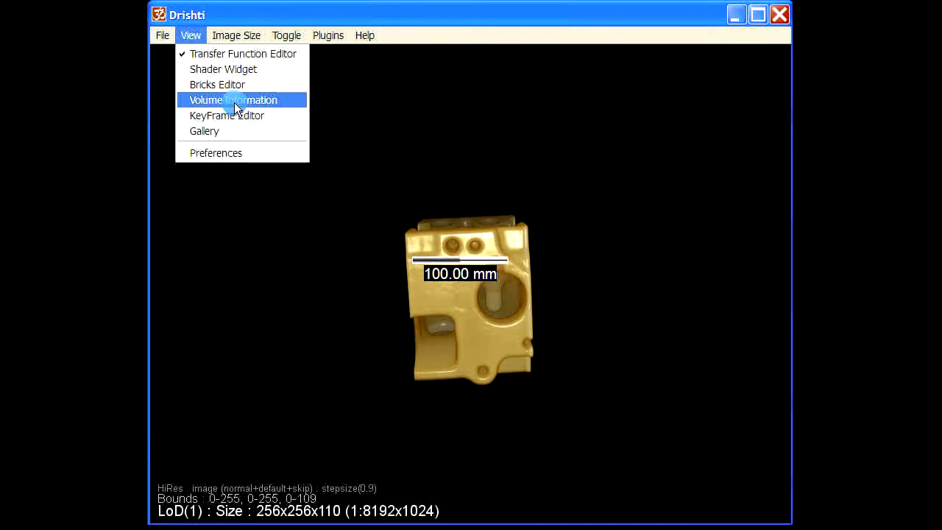
click(234, 102)
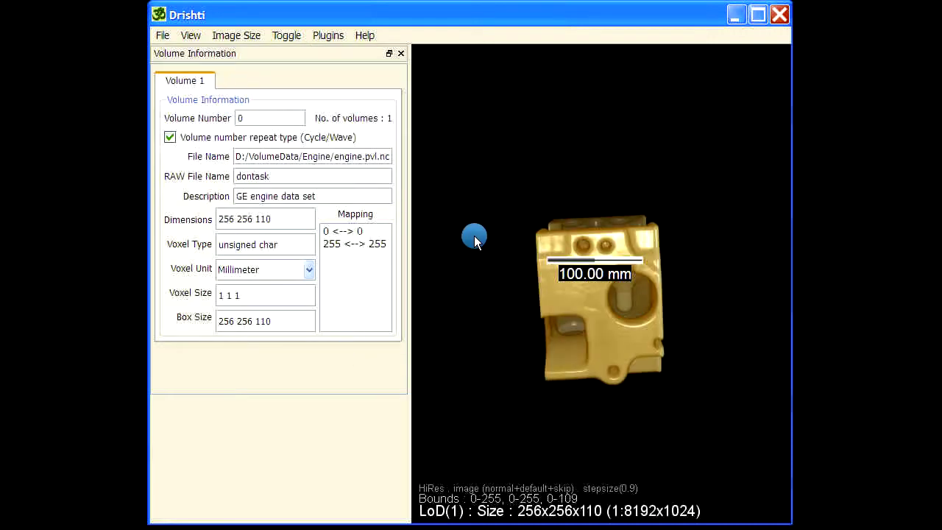
drag(514, 295, 660, 352)
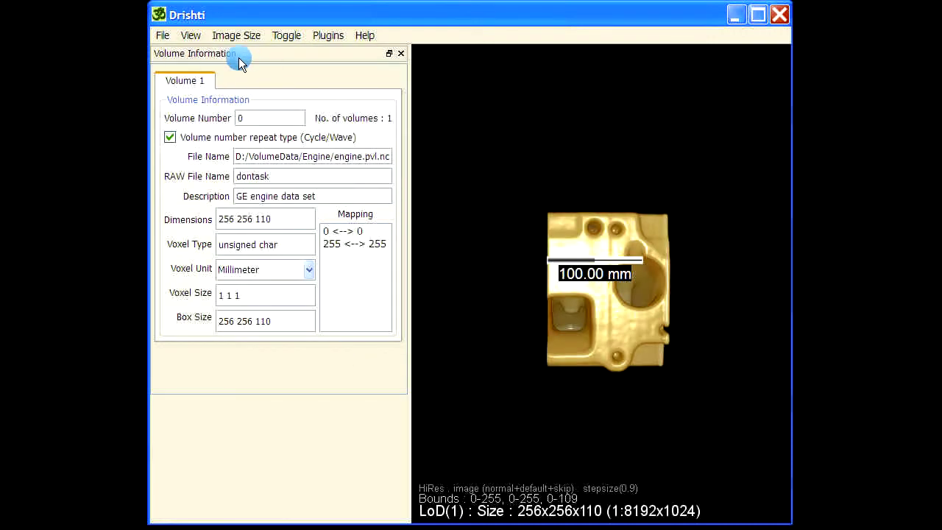
Switch the voxel unit to No Unit and then back to Millimeter
click(279, 267)
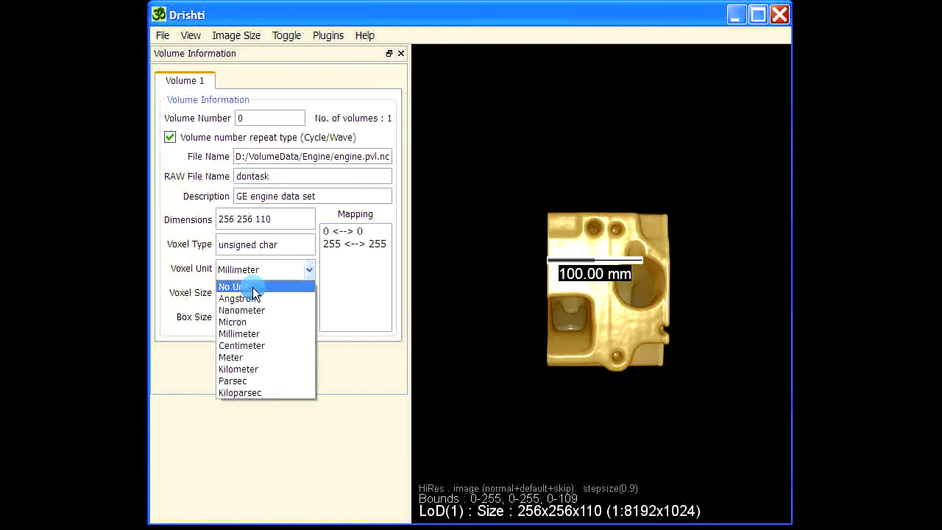
click(254, 287)
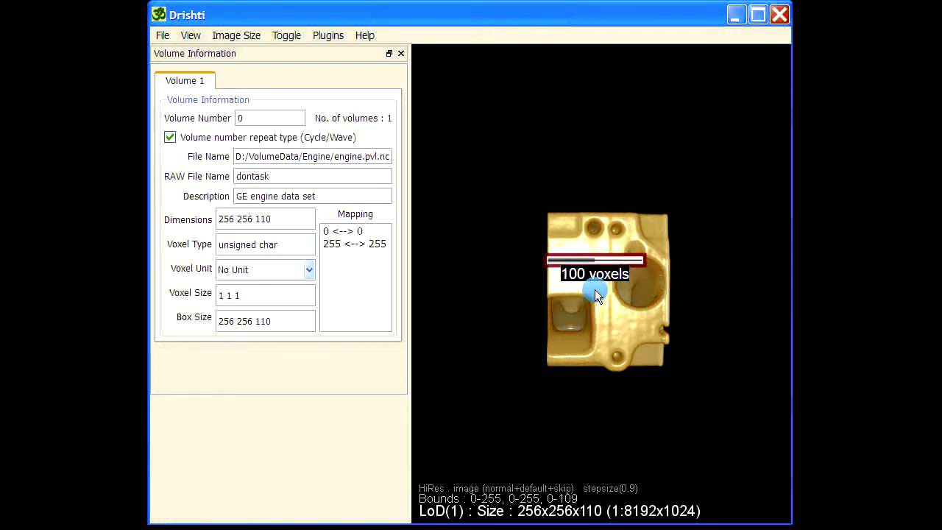
drag(616, 312, 656, 318)
drag(588, 355, 415, 293)
click(259, 270)
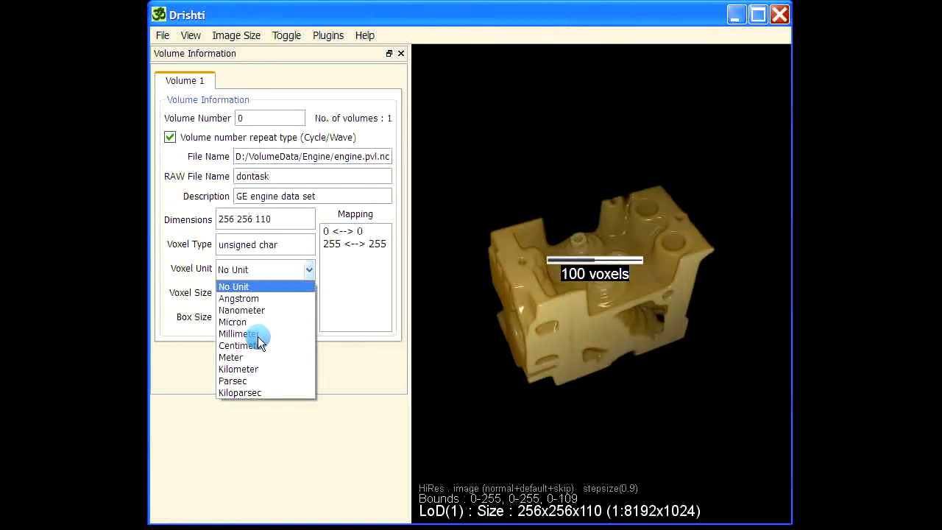
click(252, 334)
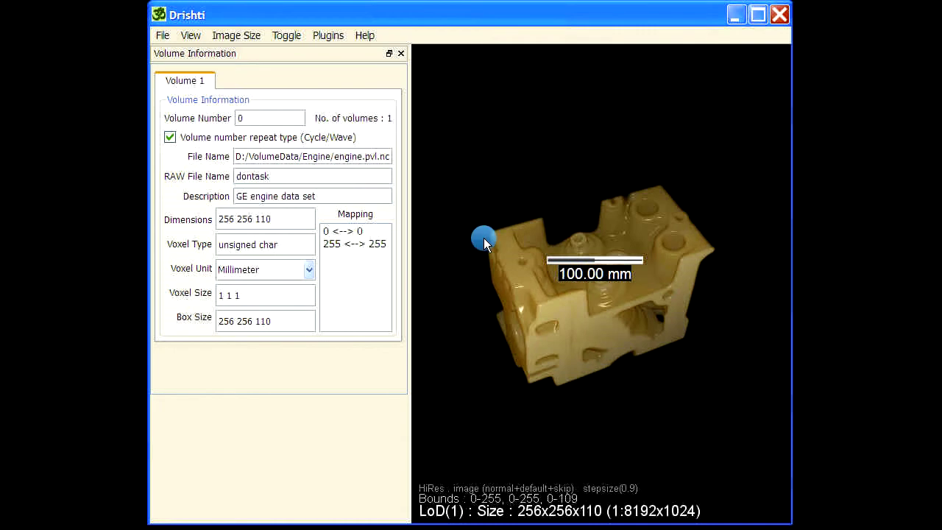
Rotate the engine block to inspect it beside the volume information
drag(645, 340, 684, 345)
drag(502, 412, 589, 247)
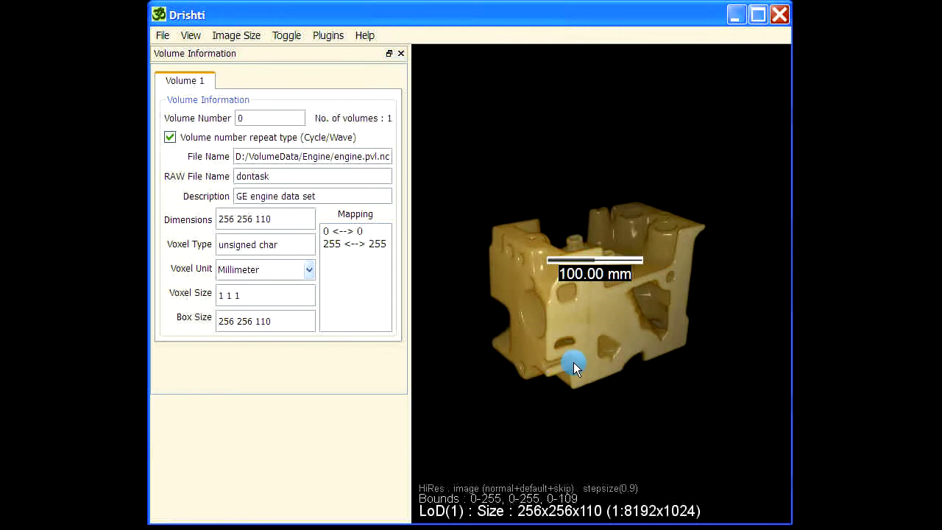
drag(589, 89, 394, 84)
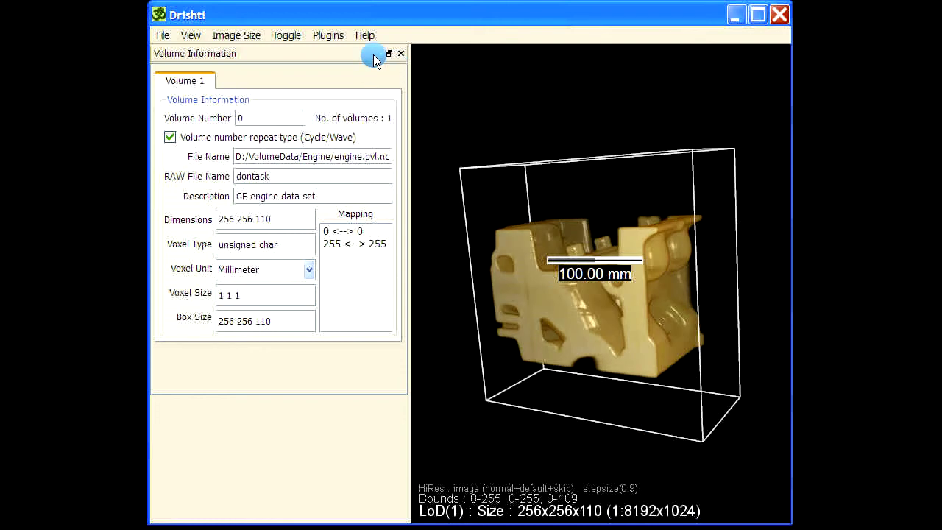
Close the Volume Information panel, turn the engine to a front view, and zoom out
click(402, 53)
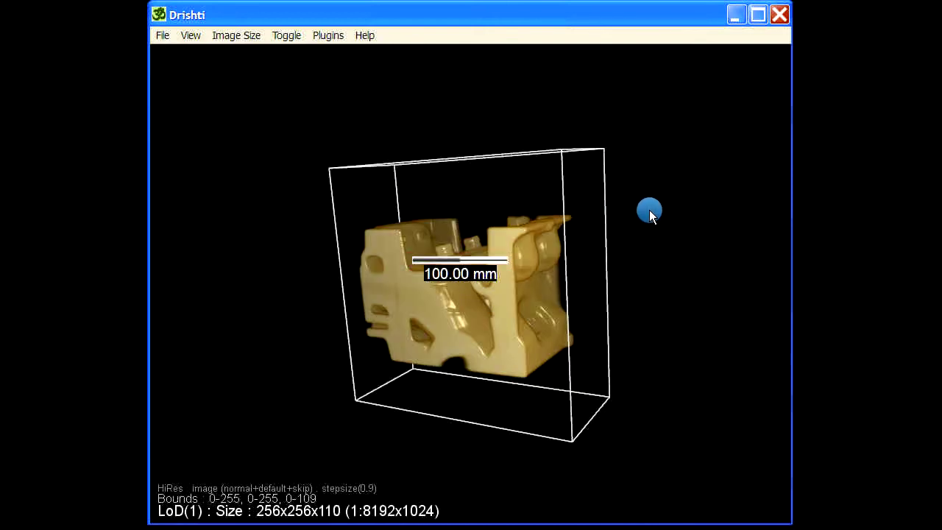
drag(624, 395, 659, 283)
scroll(653, 287, down, 5)
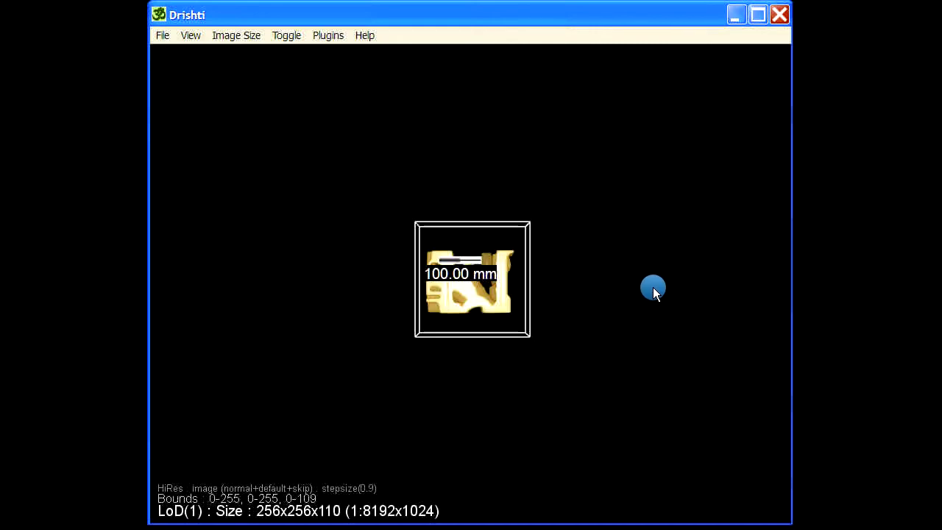
scroll(644, 286, down, 2)
scroll(616, 329, down, 3)
Turn the volume, zoom in and back out, then rotate it into an oblique 3-D view
drag(429, 293, 464, 260)
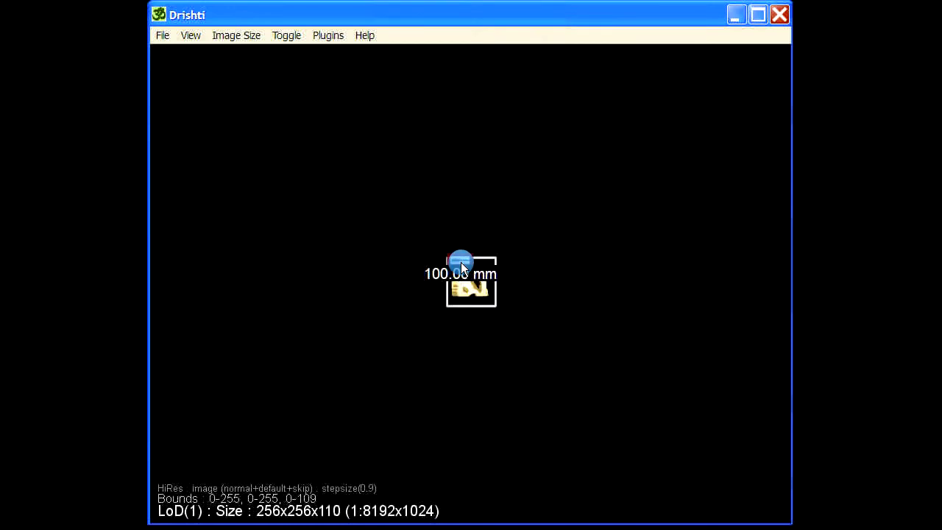
scroll(564, 255, up, 3)
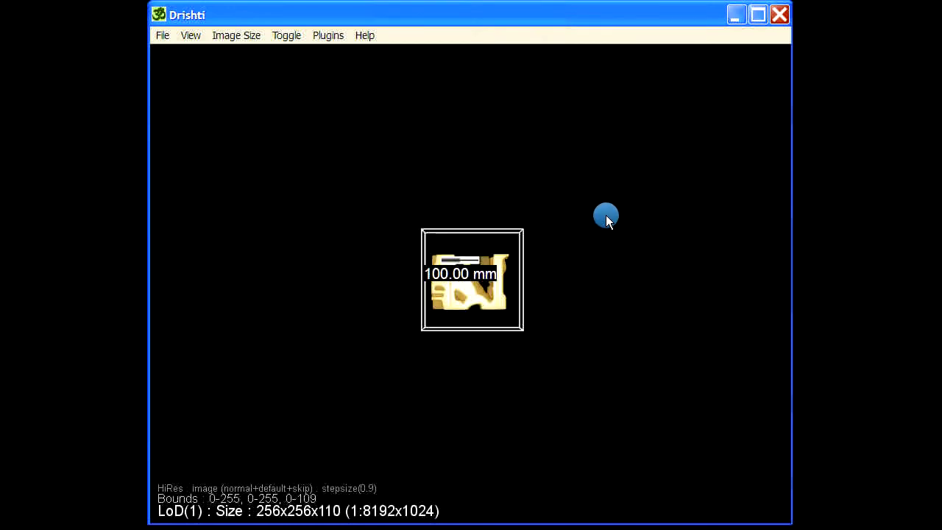
scroll(611, 222, up, 2)
scroll(637, 233, up, 4)
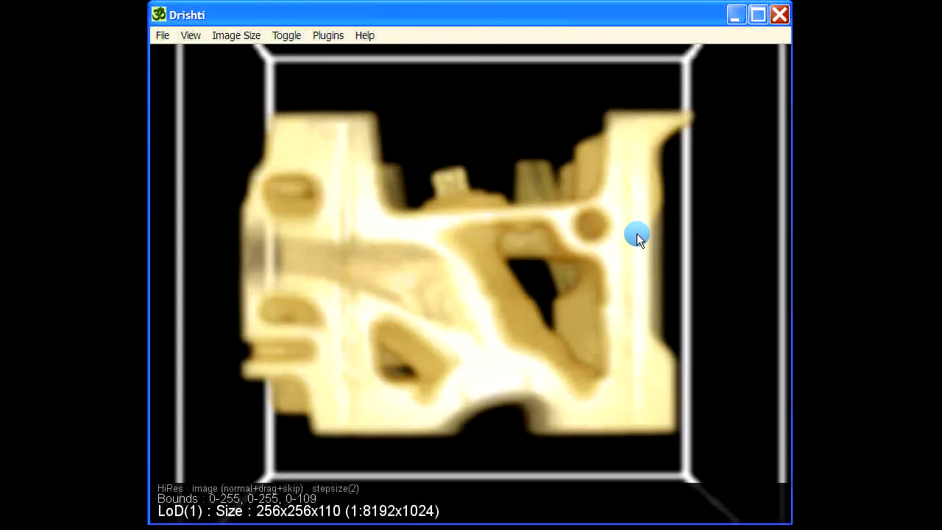
scroll(639, 206, up, 5)
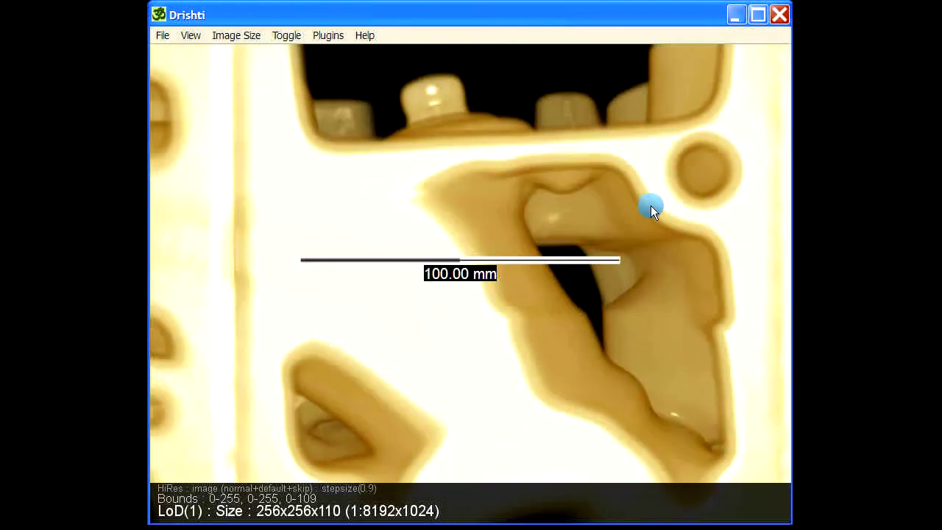
scroll(651, 205, up, 3)
scroll(651, 206, down, 10)
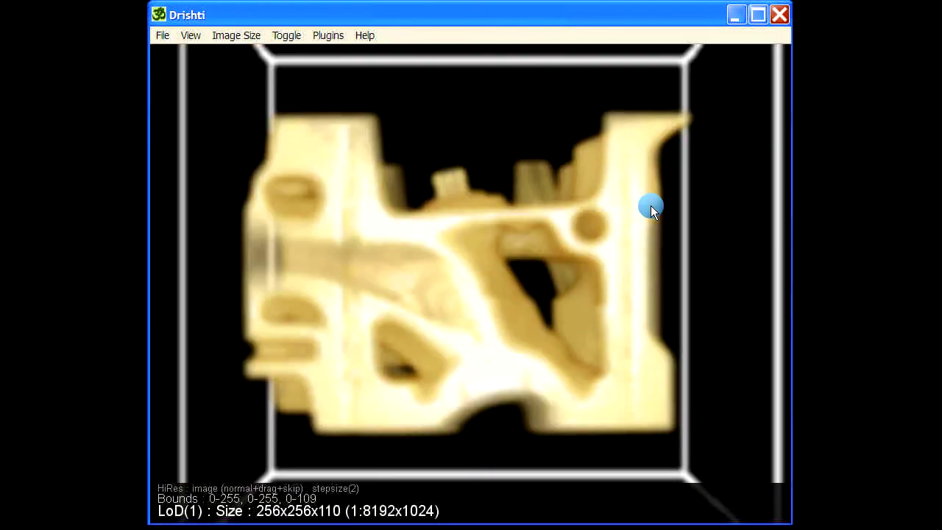
scroll(667, 250, down, 5)
drag(389, 319, 640, 359)
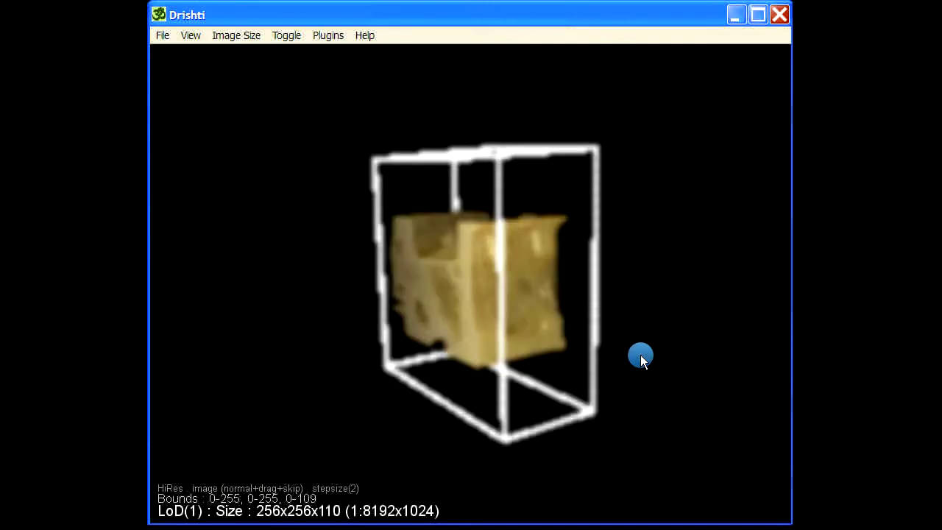
drag(585, 381, 645, 236)
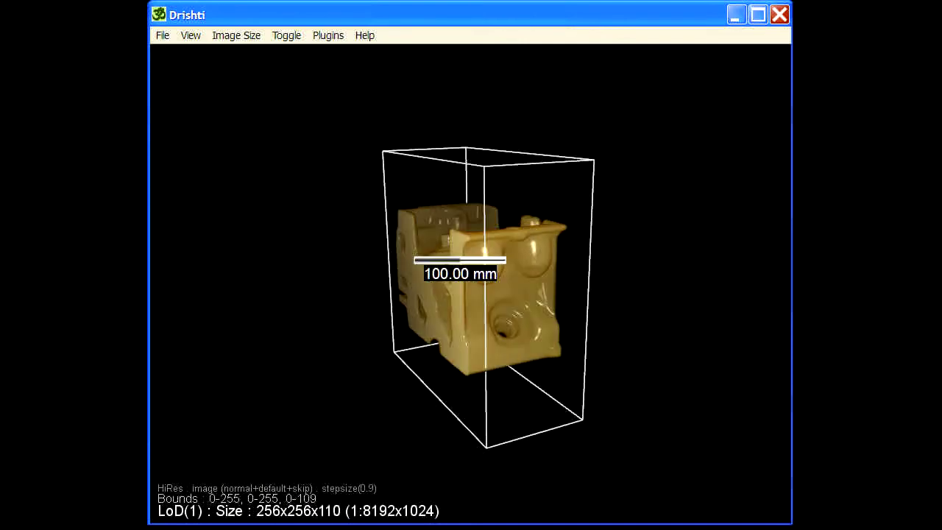
Set the camera type to Orthographic
click(286, 38)
mouse_move(331, 100)
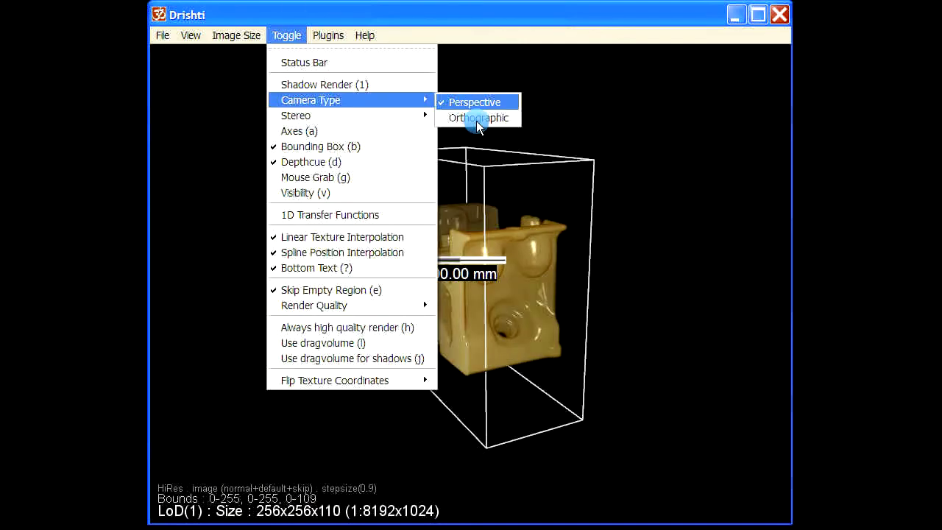
click(478, 119)
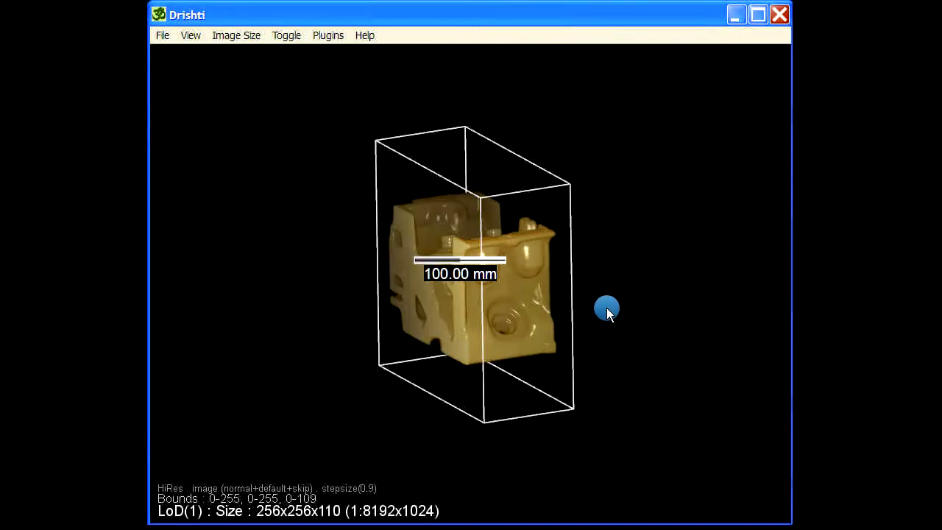
Turn the engine face-on, zoom in, and drag the 100 mm bar to the box's top-left
drag(621, 290, 634, 255)
drag(678, 317, 678, 238)
scroll(678, 238, up, 3)
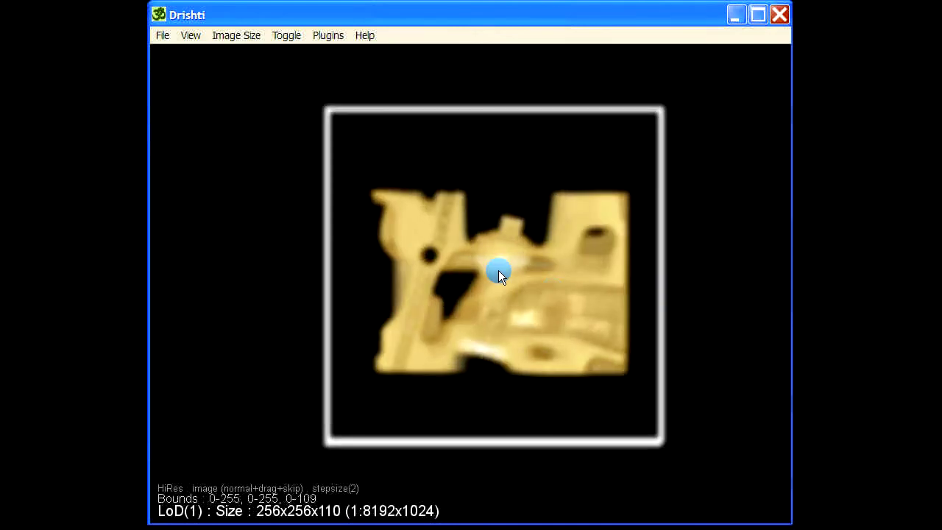
drag(466, 261, 403, 118)
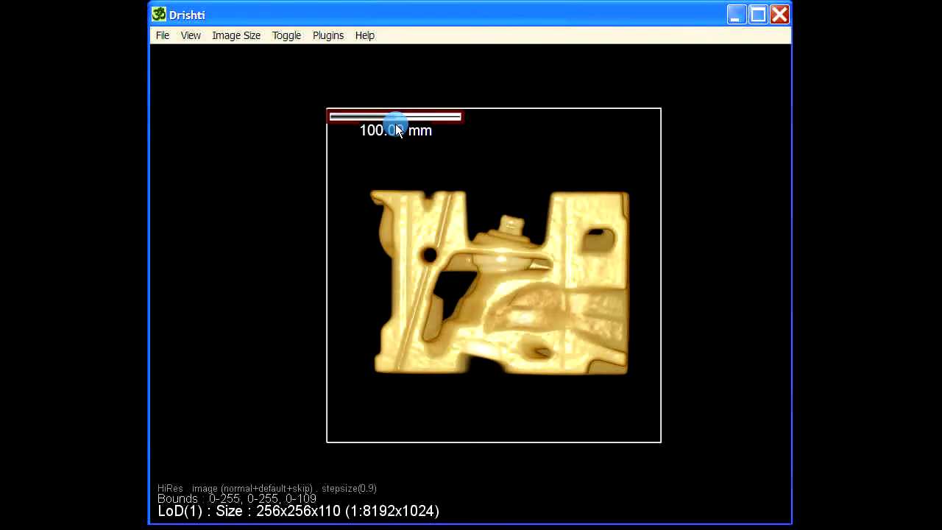
Slide the scale bar right along the box top and snap the engine to a straight-on axis view
drag(403, 123, 541, 128)
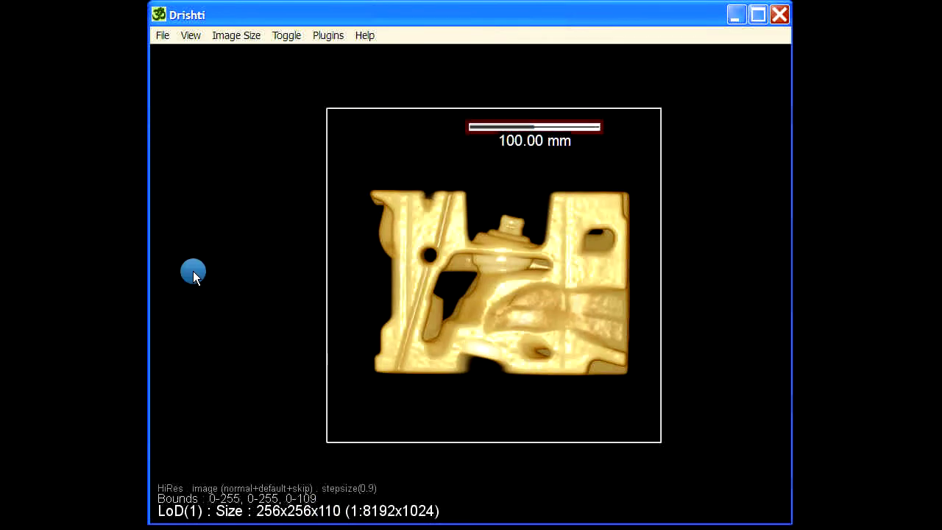
drag(593, 290, 495, 118)
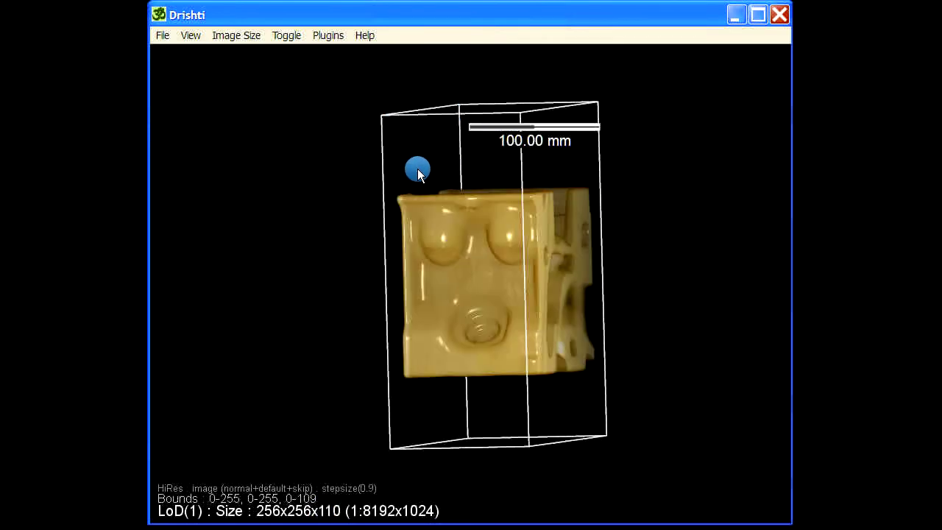
double_click(511, 172)
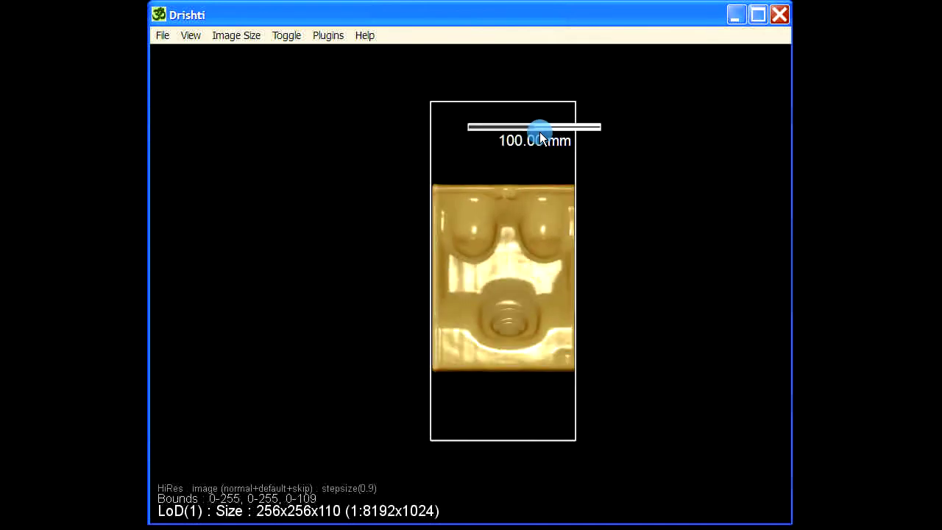
Move the 100 mm scale bar to the box top, then select and delete it
drag(541, 135, 505, 113)
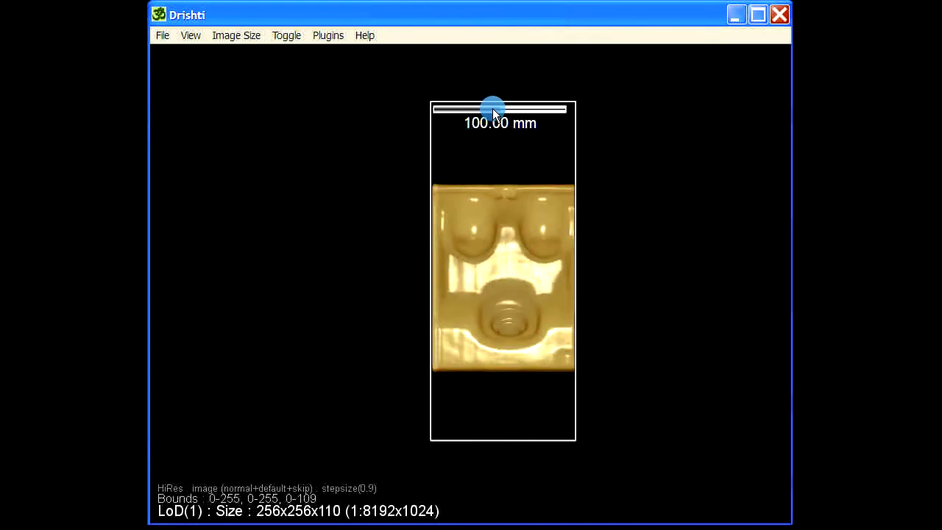
click(492, 108)
key(Delete)
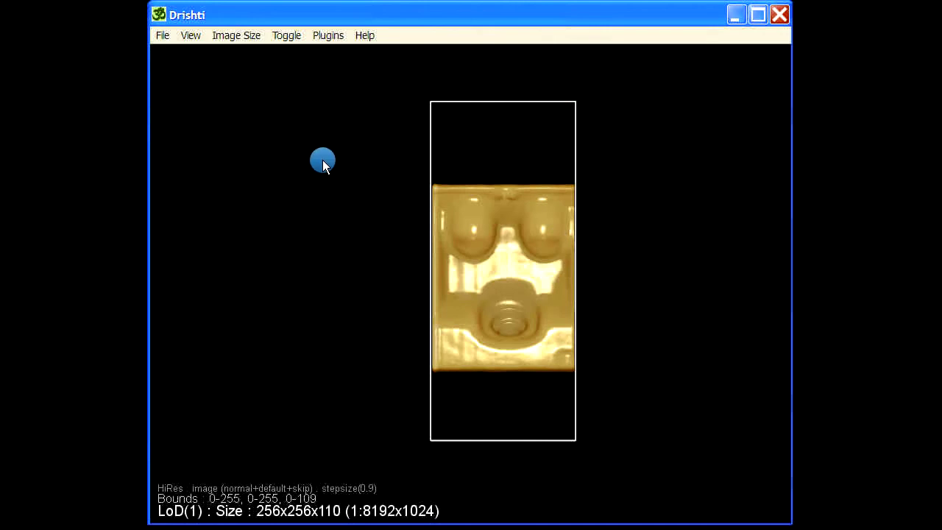
Add a 110 mm scale bar with the 'scalebar 110' command
key(space)
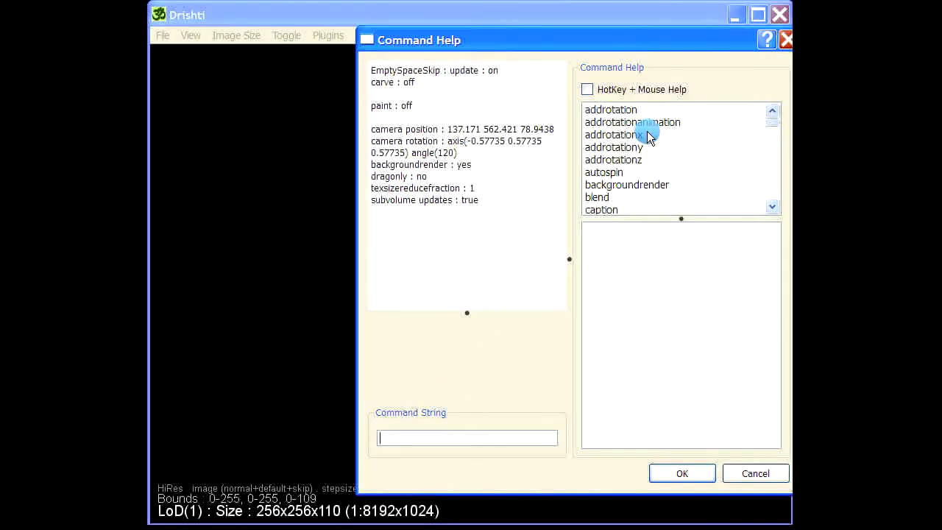
text(savepath)
scroll(643, 202, down, 1)
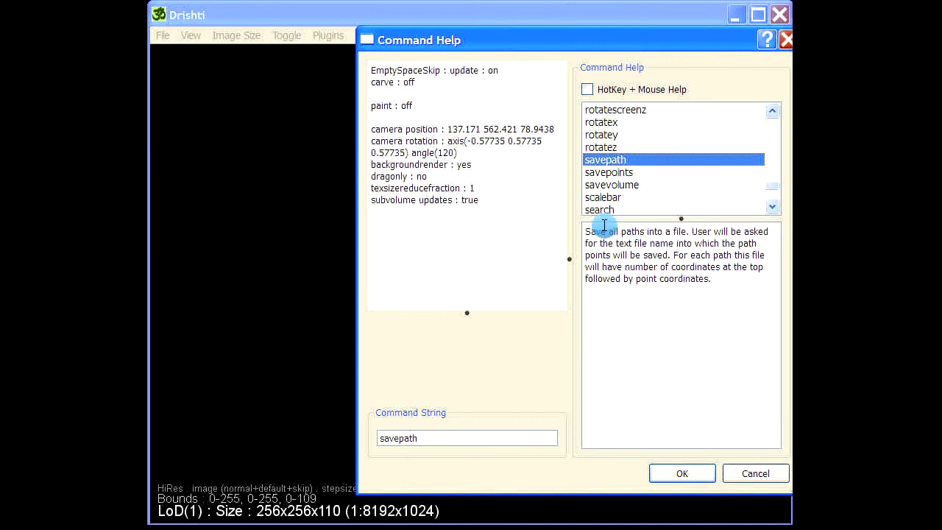
click(603, 197)
click(451, 437)
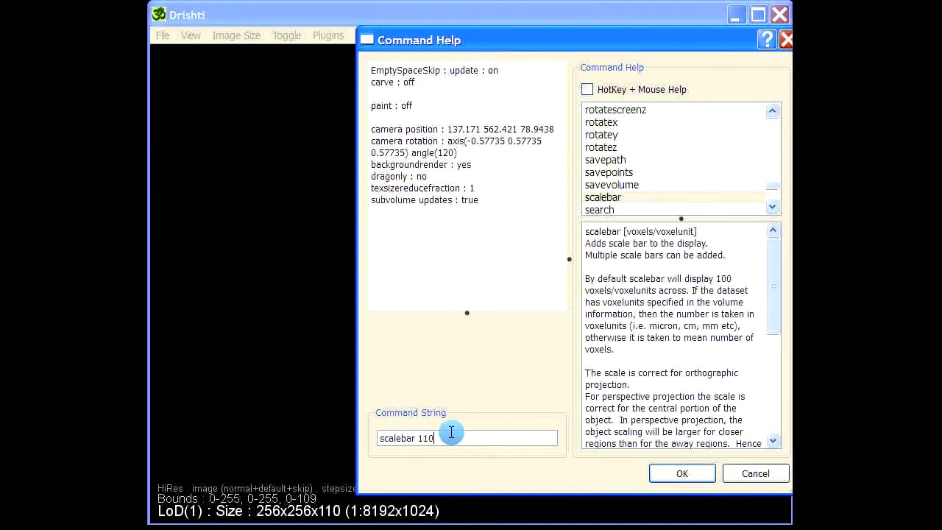
text(110)
key(Return)
Reopen Command Help and load the scalebar command again for a second bar
key(space)
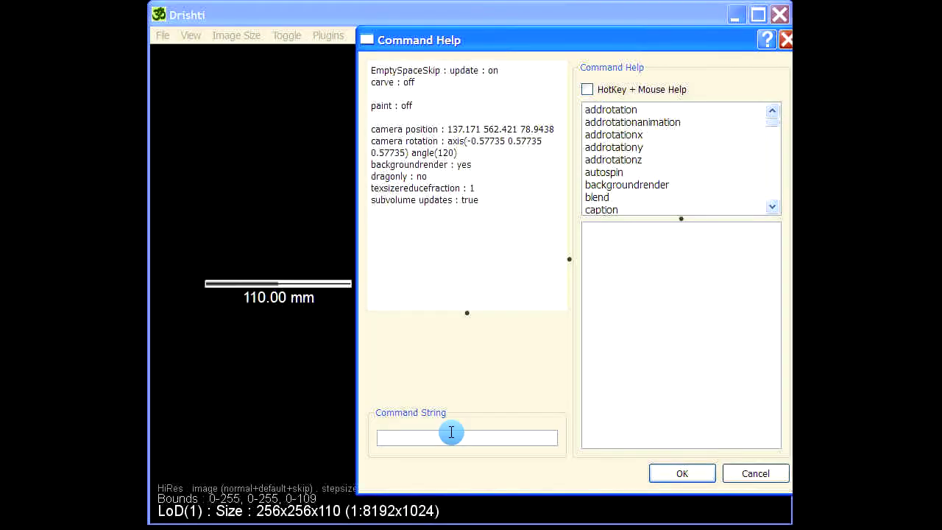
click(673, 159)
key(s)
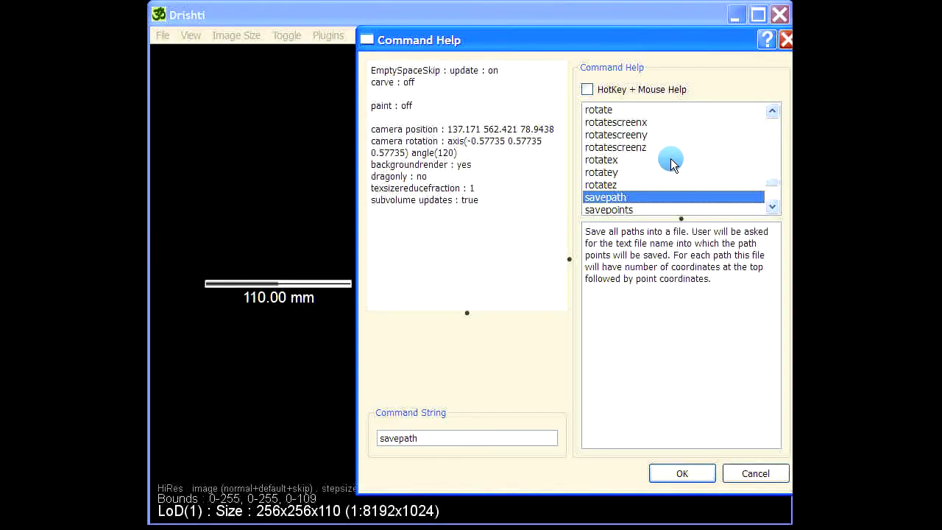
scroll(655, 155, down, 2)
scroll(662, 162, down, 1)
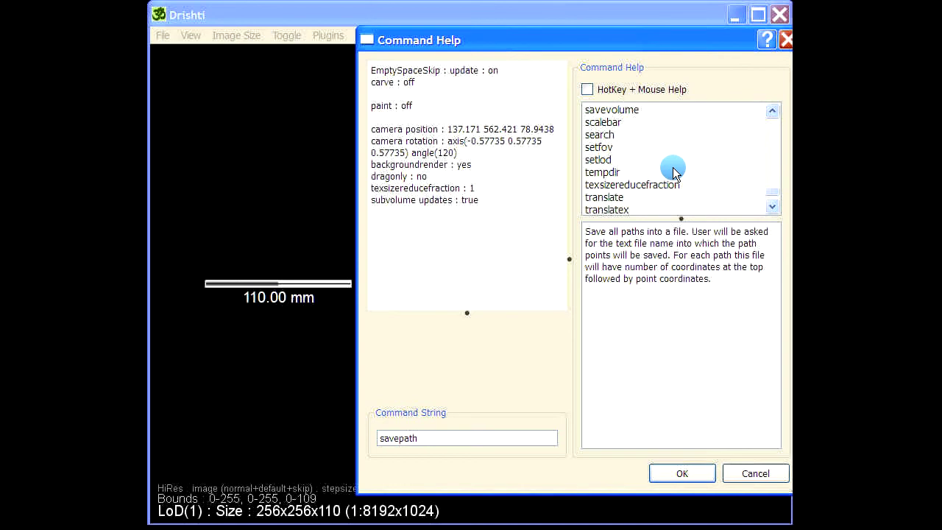
click(609, 126)
click(443, 439)
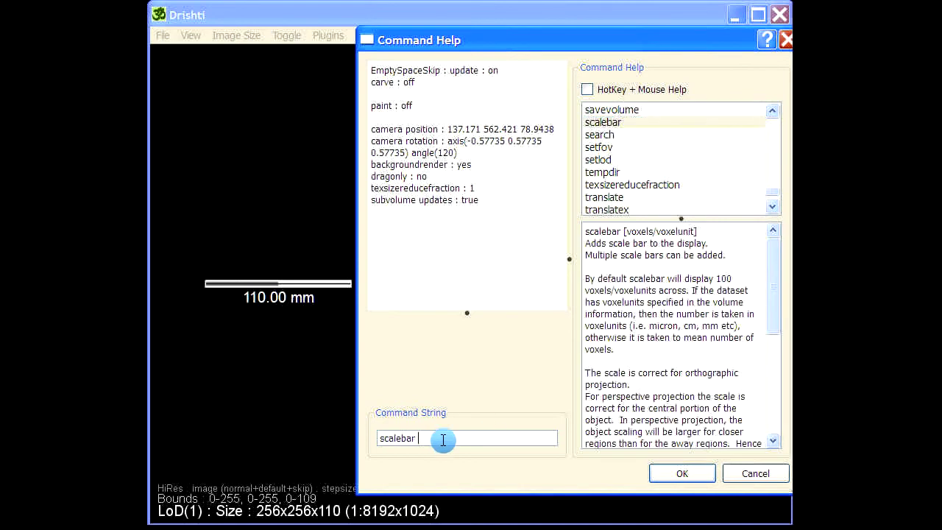
Add a 256 mm scale bar and move the 110 mm bar higher up
text(256)
key(Return)
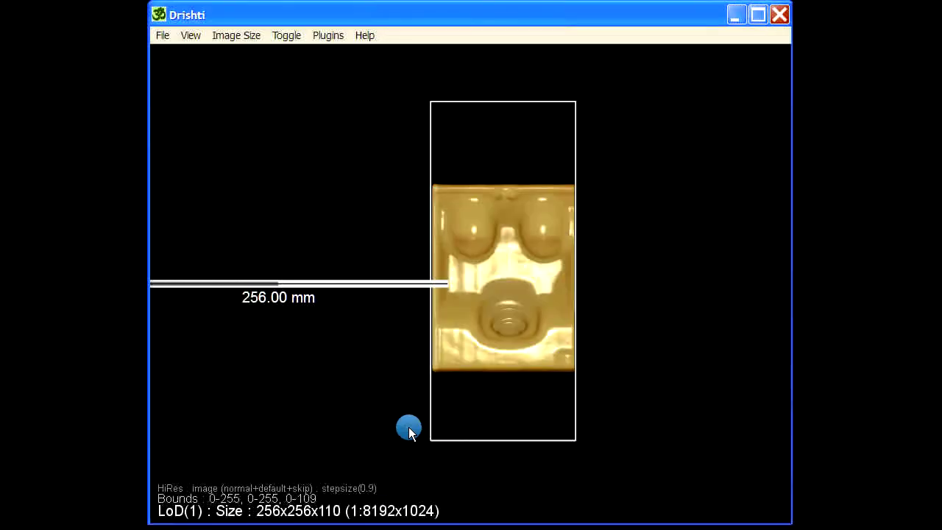
drag(273, 281, 297, 195)
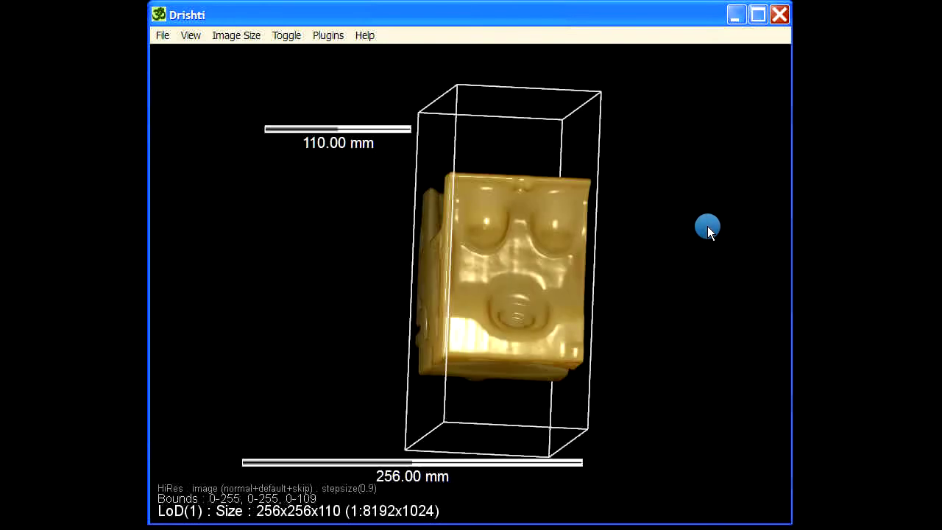
Snap to a straight front view and position the 110 mm bar above the bounding box
double_click(708, 226)
drag(427, 142, 489, 130)
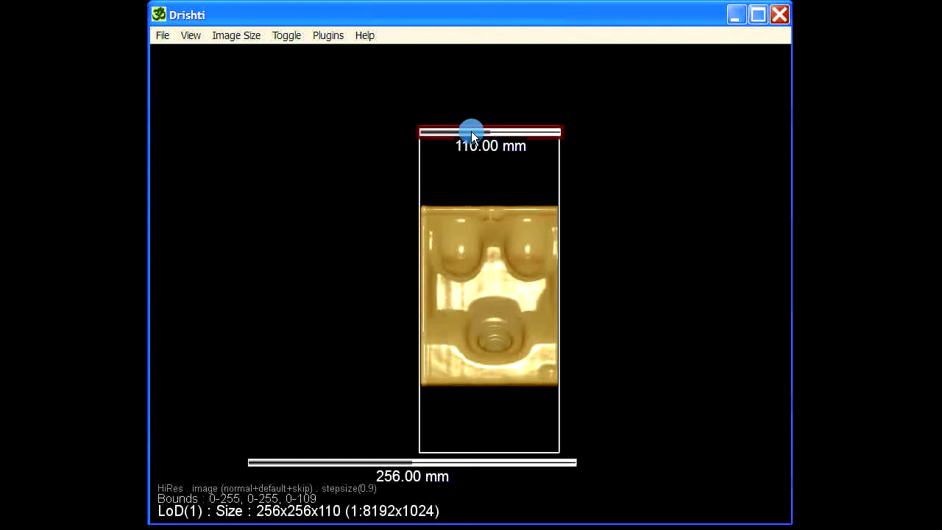
drag(471, 131, 471, 129)
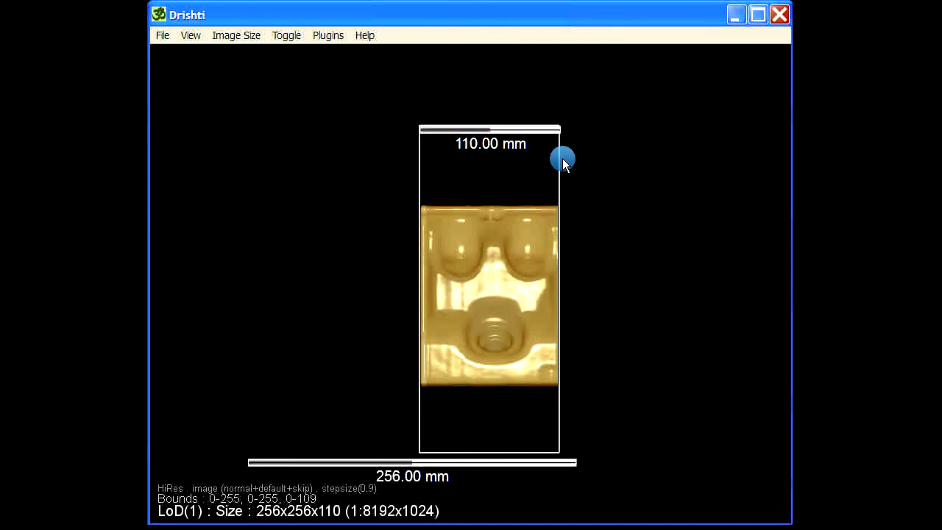
scroll(634, 246, down, 5)
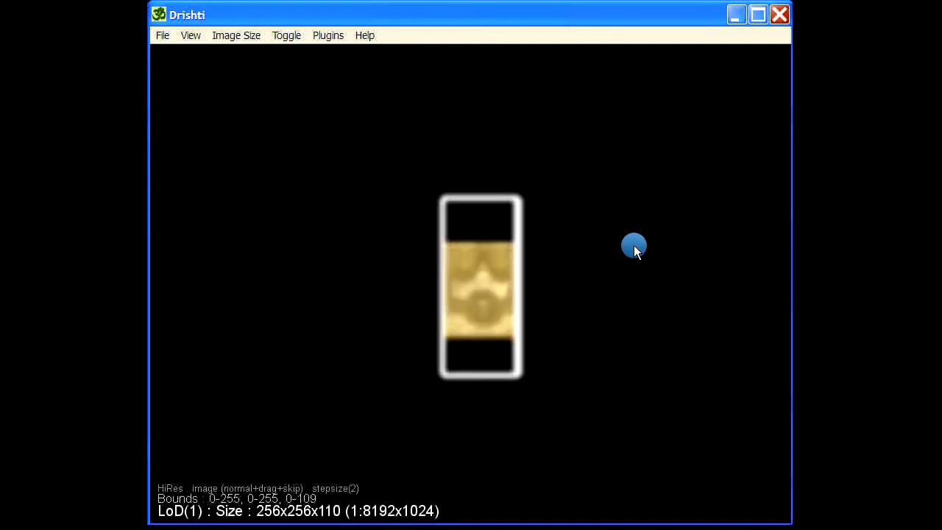
drag(497, 138, 491, 204)
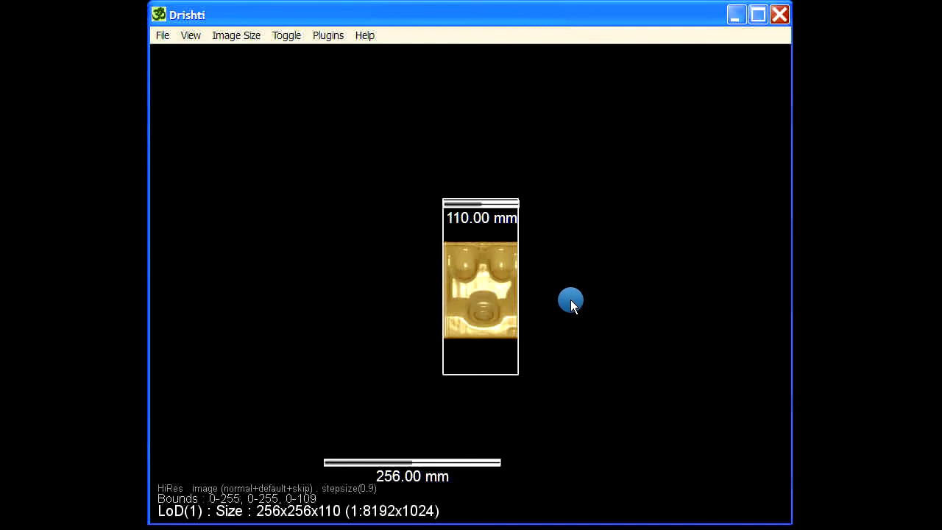
scroll(571, 300, down, 5)
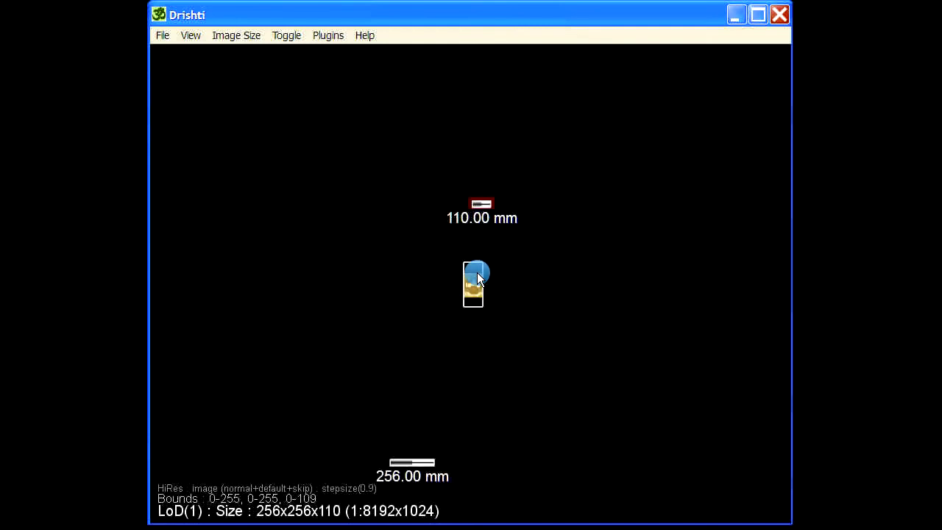
drag(477, 273, 468, 264)
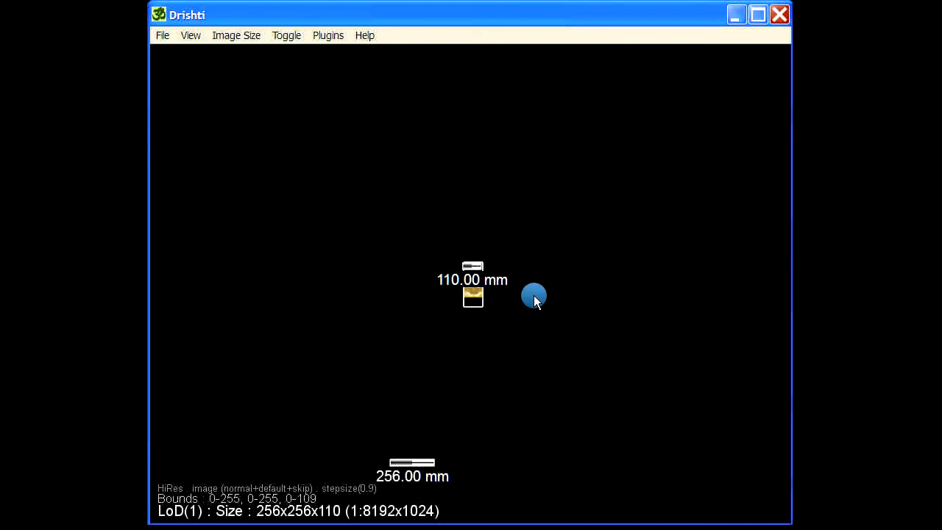
scroll(675, 292, up, 5)
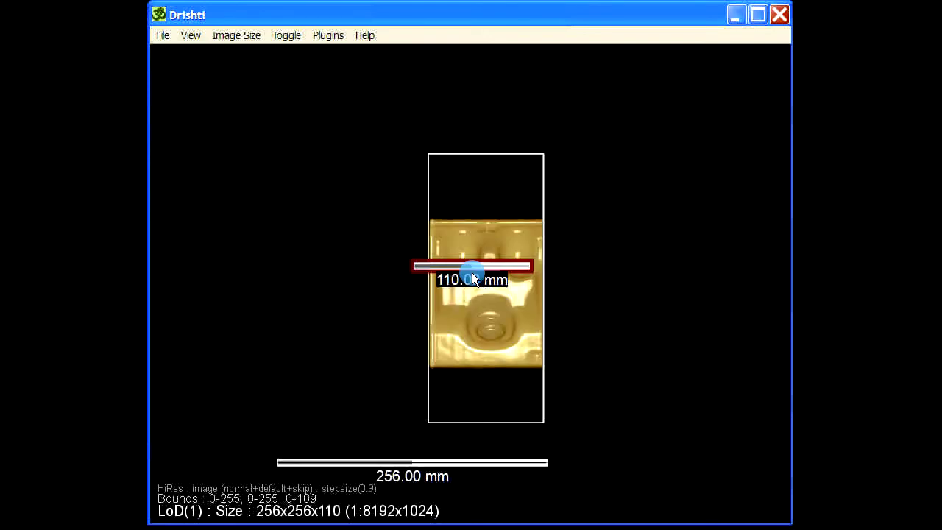
scroll(659, 236, up, 5)
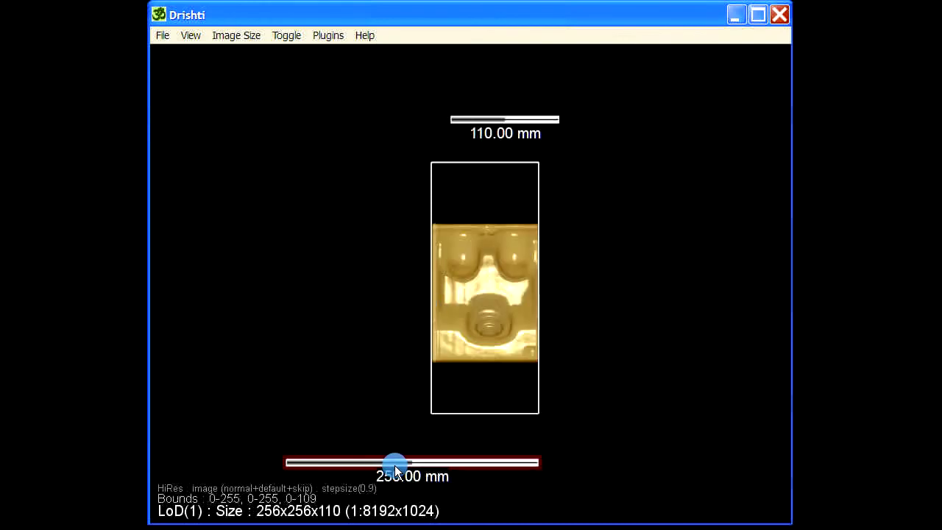
Move the 256 mm bar beside the engine, make it vertical with V, and toggle its label side with H
drag(393, 461, 351, 316)
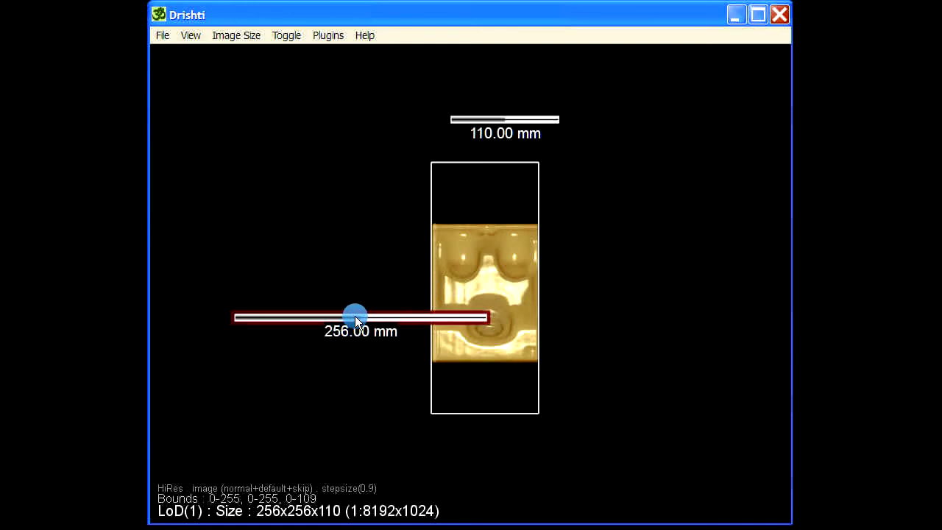
key(v)
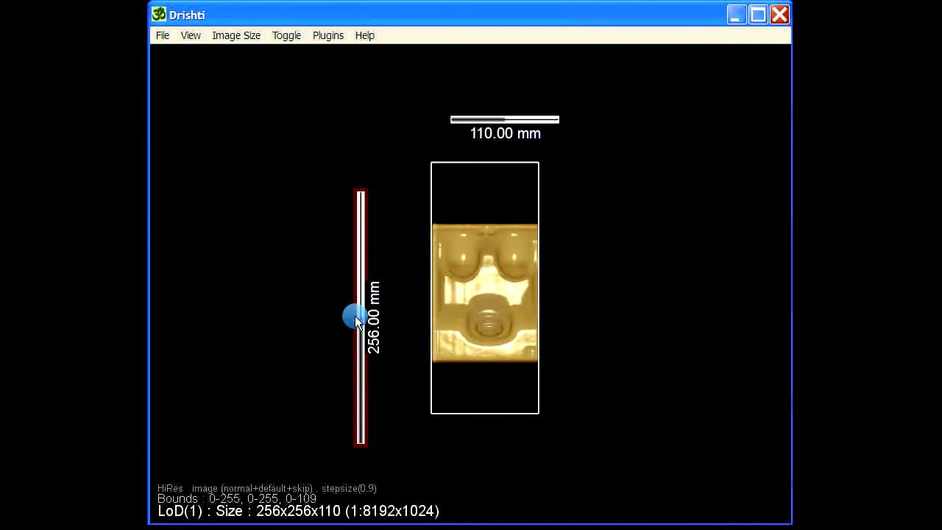
key(v)
key(v)
key(v)
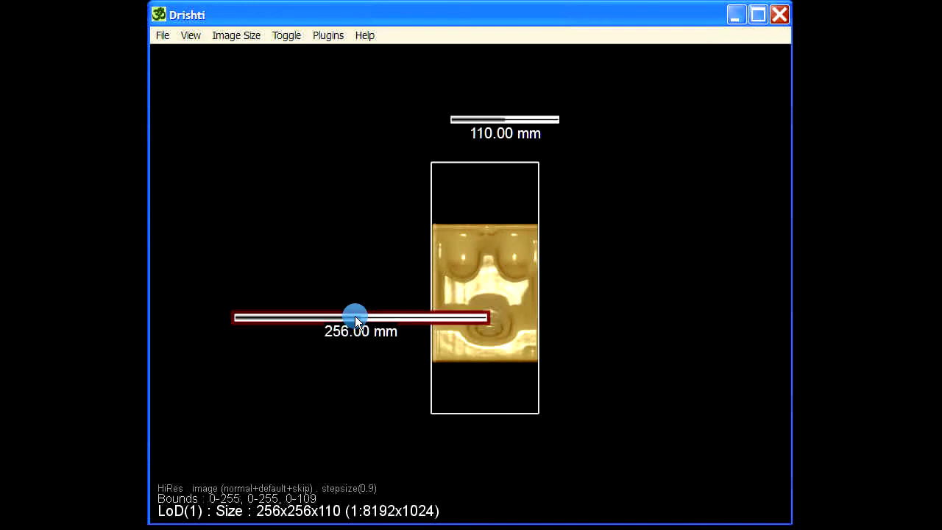
key(v)
key(v)
key(v)
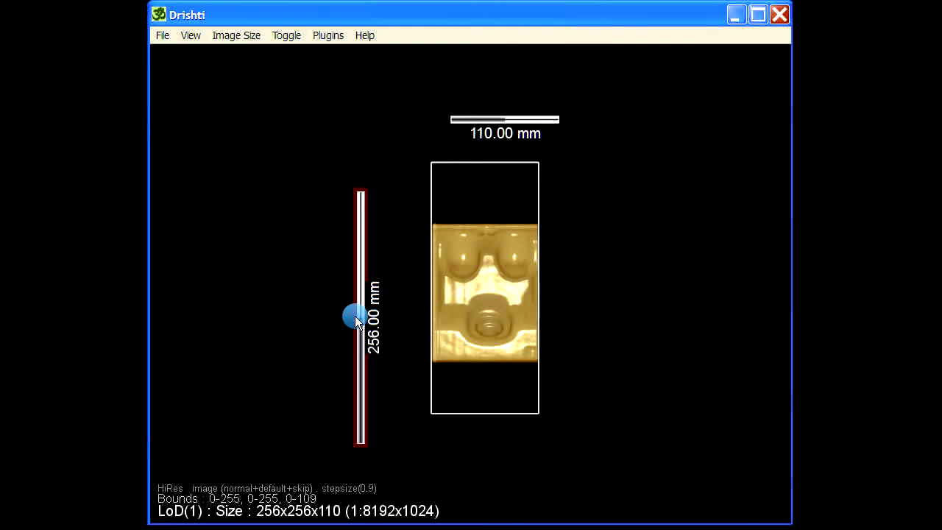
key(v)
key(v)
key(h)
key(h)
key(h)
key(h)
key(h)
key(h)
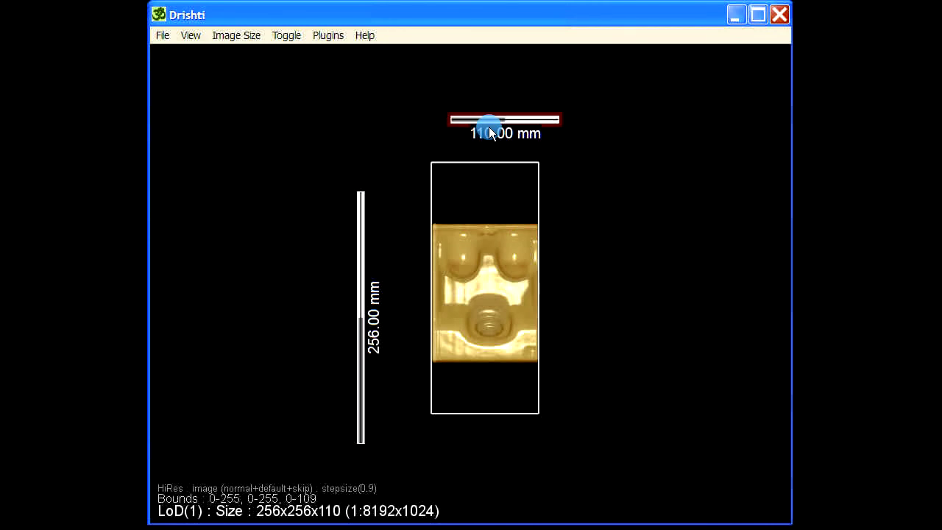
key(h)
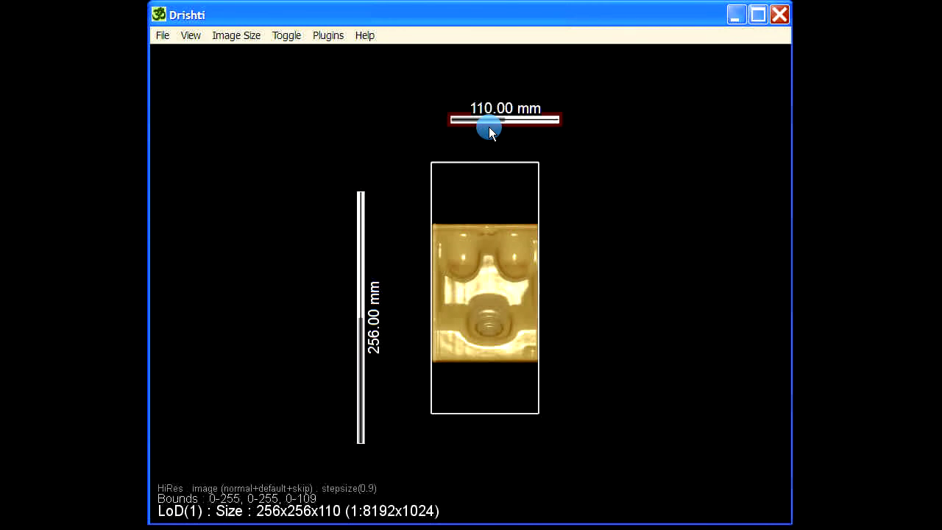
Place the vertical 256 mm scale bar on the box's left edge with its label on the left
drag(490, 131, 491, 158)
drag(381, 307, 550, 291)
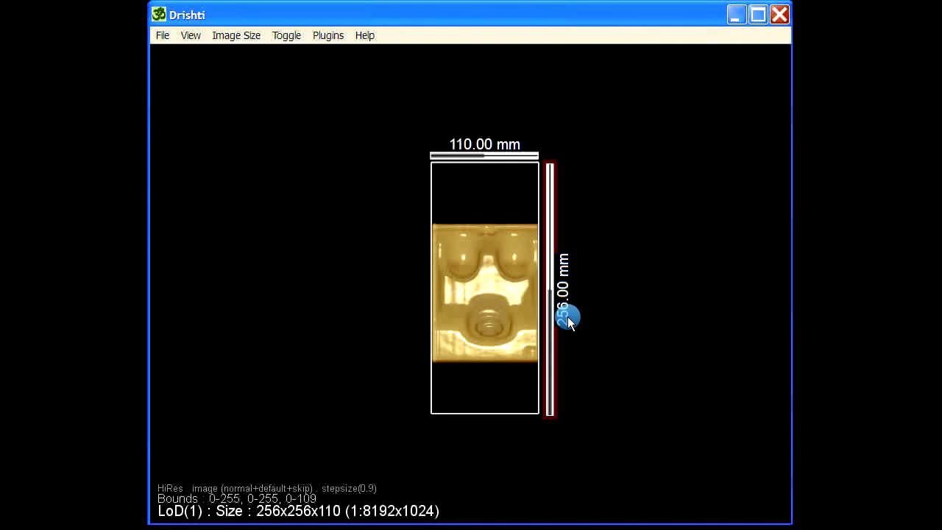
key(t)
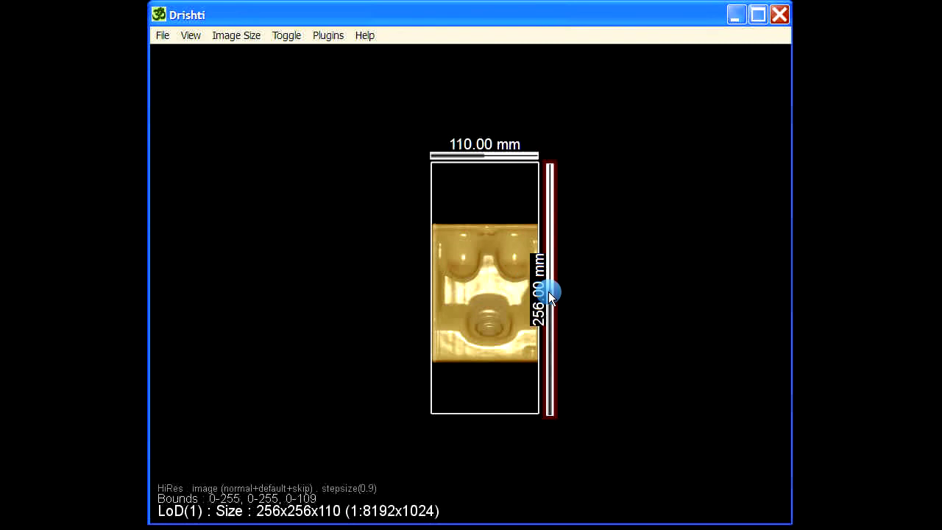
drag(430, 294, 422, 295)
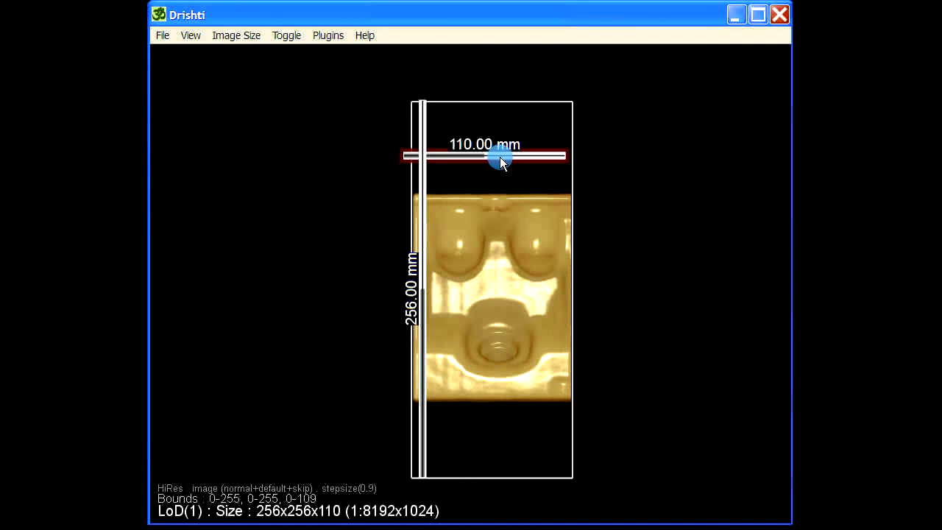
Align the 110 mm scale bar with the bounding box's top edge, matching its width
drag(501, 155, 505, 162)
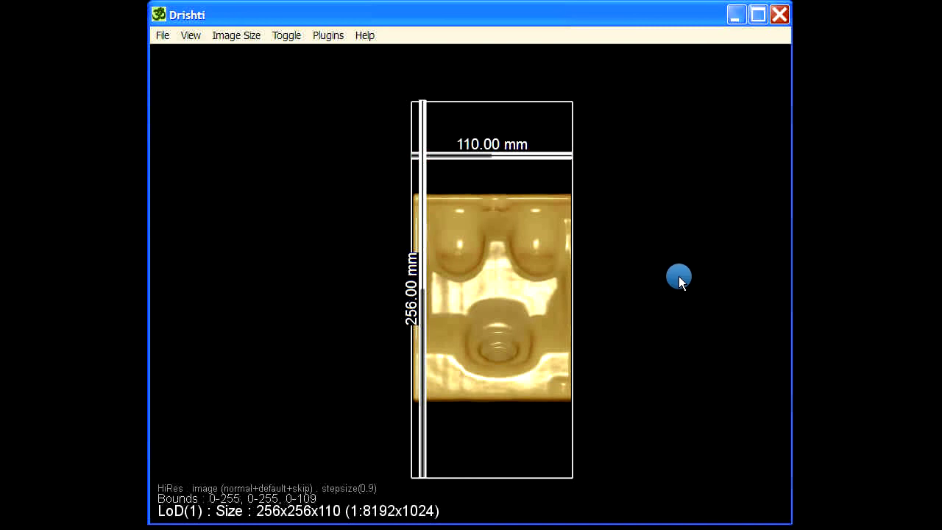
scroll(678, 276, up, 3)
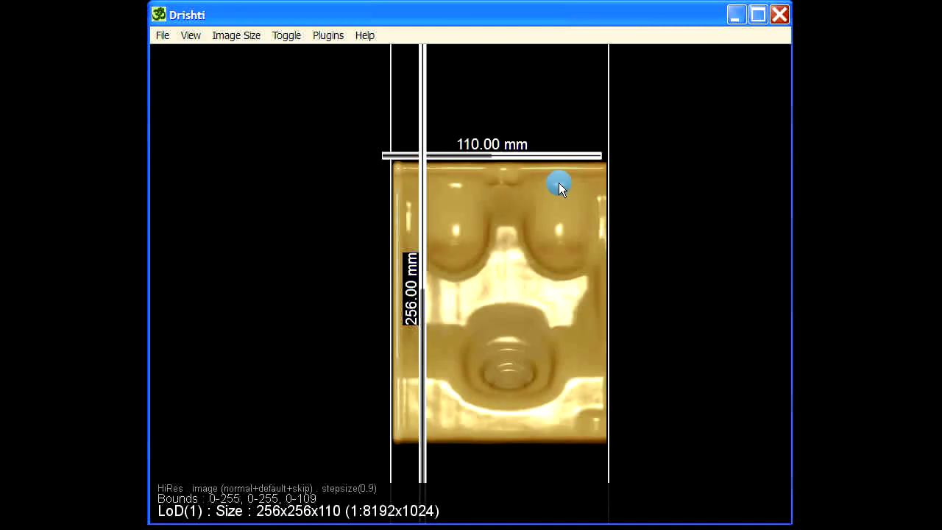
drag(522, 152, 530, 152)
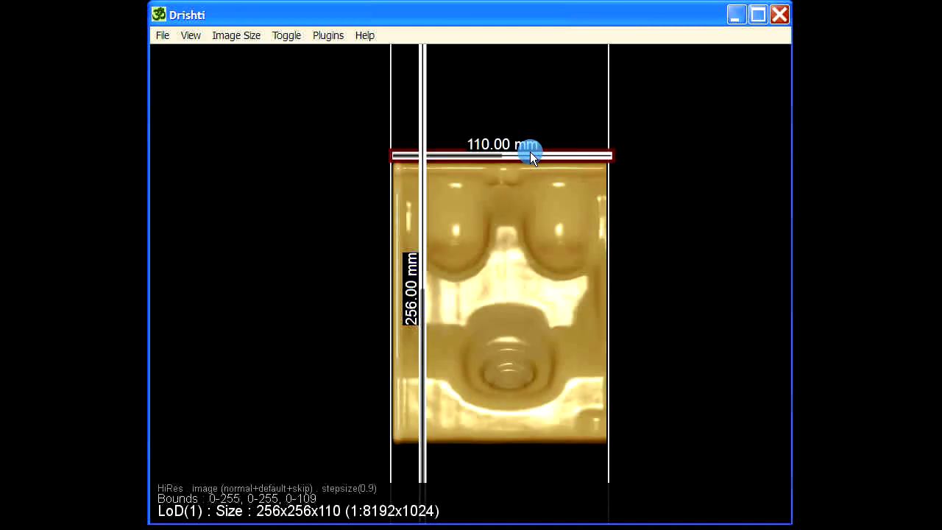
scroll(682, 284, down, 3)
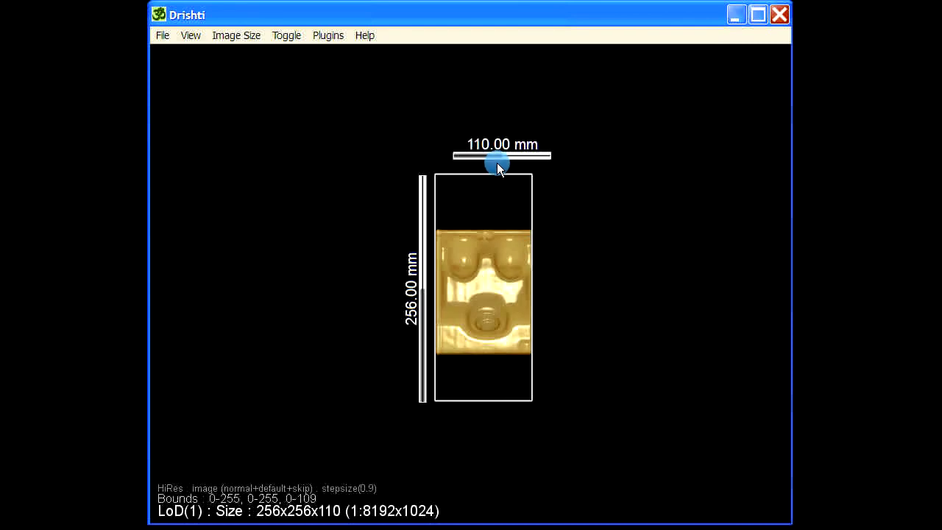
mouse_move(498, 157)
mouse_down()
mouse_move(486, 177)
mouse_move(480, 161)
mouse_up()
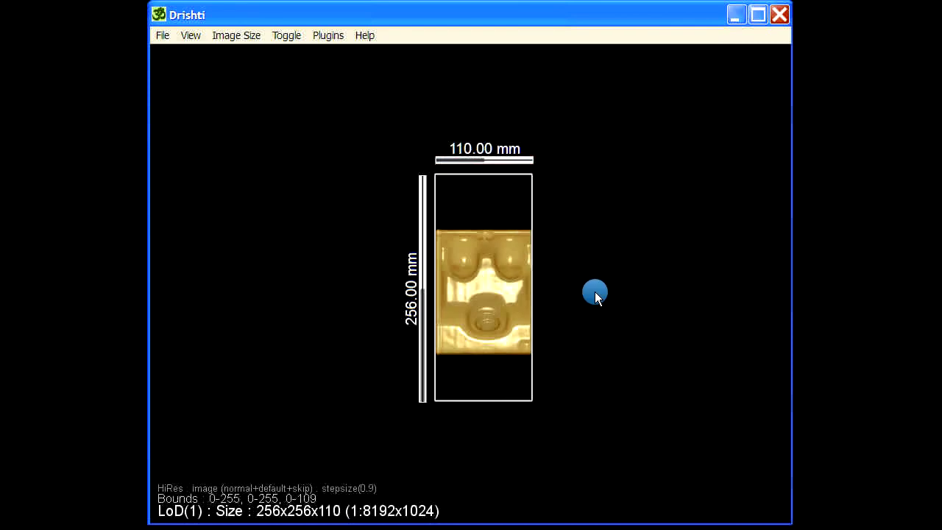